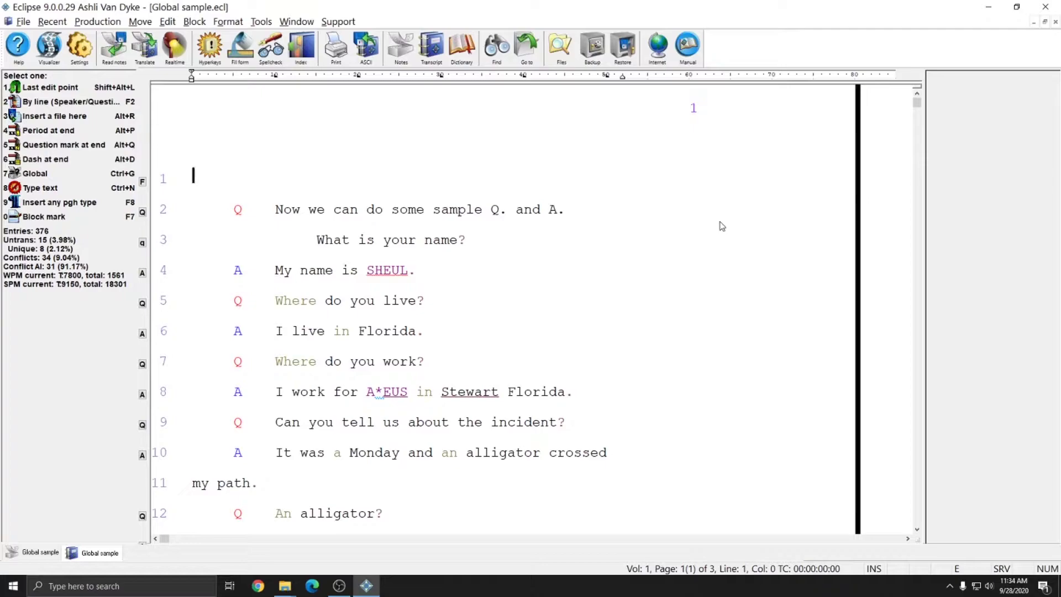
Define the untranslated SHEUL on line 4 as the witness's first name, saving the global to the Global sample job dictionary
{"action": "left_click", "coordinate": [408, 266]}
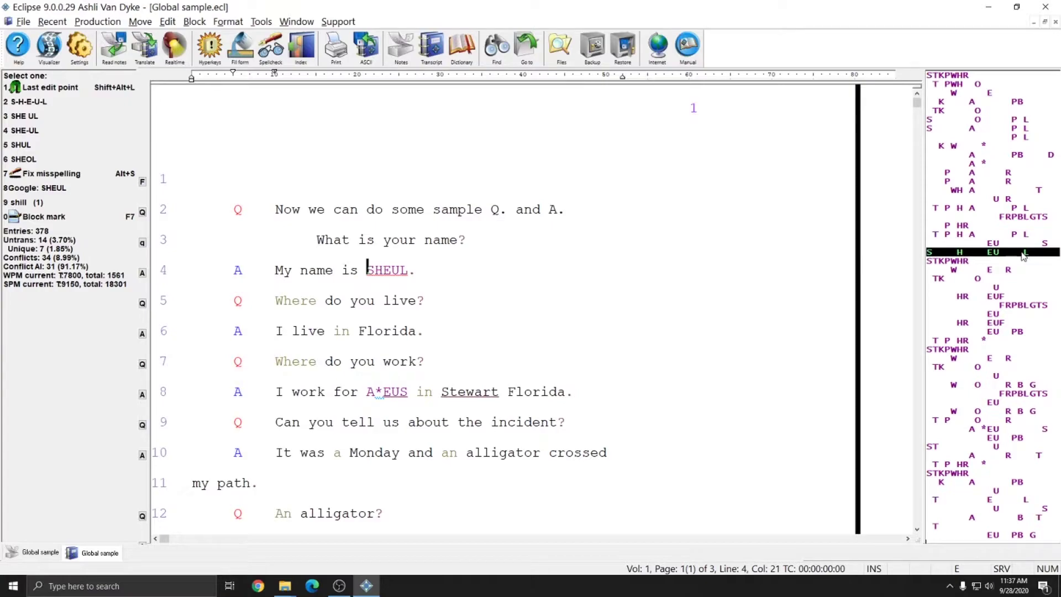
{"action": "left_click", "coordinate": [371, 272]}
{"action": "double_click", "coordinate": [371, 270]}
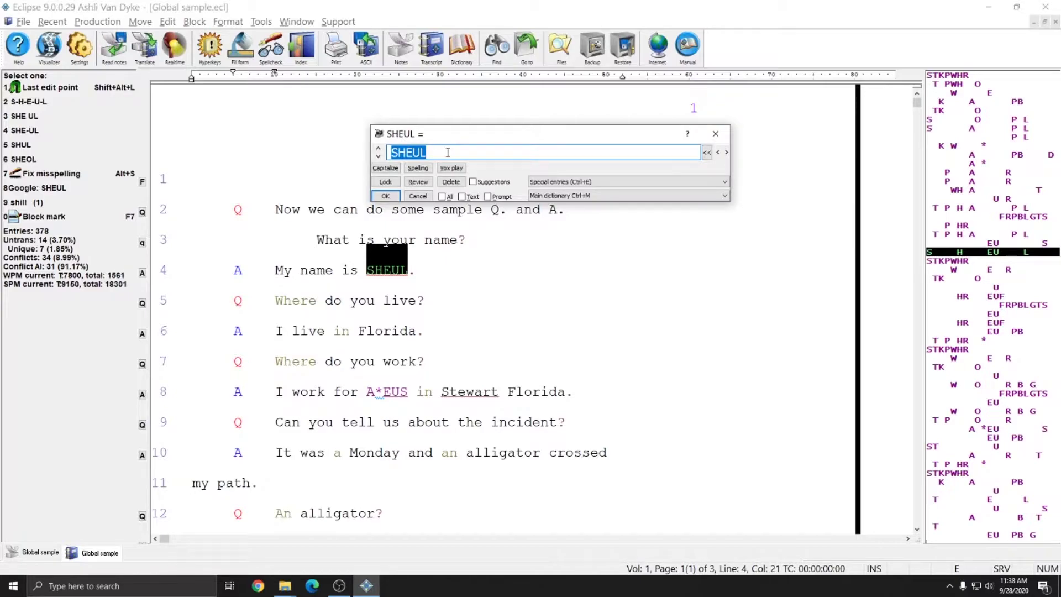
{"action": "type", "text": "Ashli"}
{"action": "left_click", "coordinate": [726, 197]}
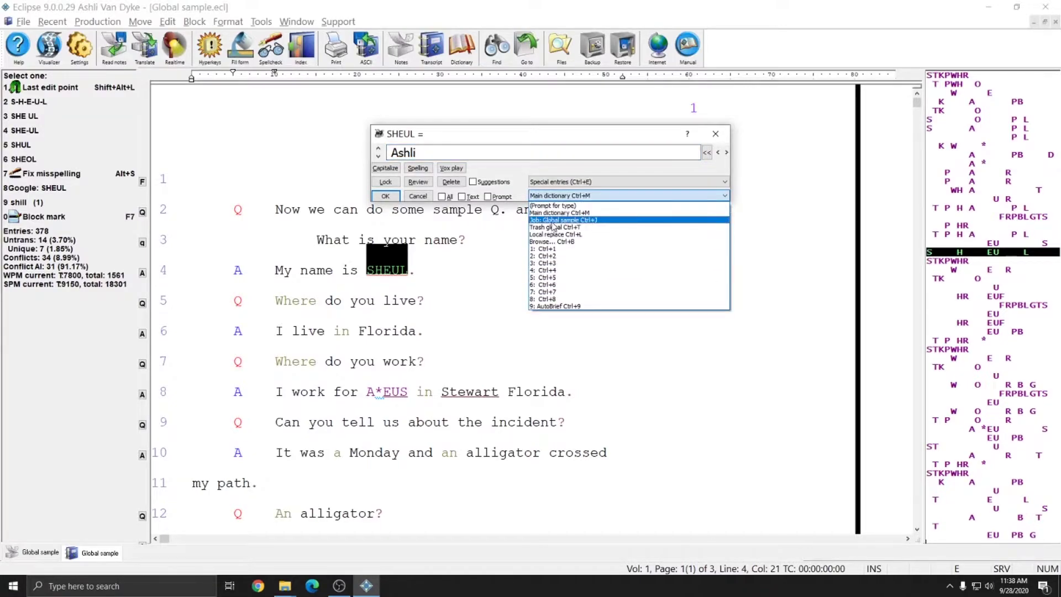
{"action": "left_click", "coordinate": [552, 221]}
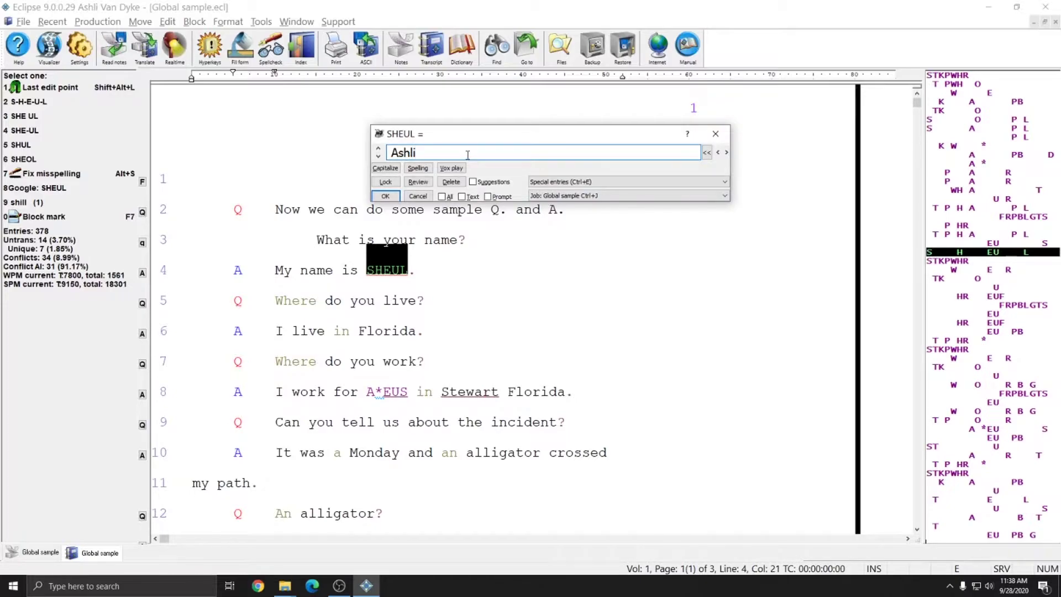
{"action": "key", "text": "Return"}
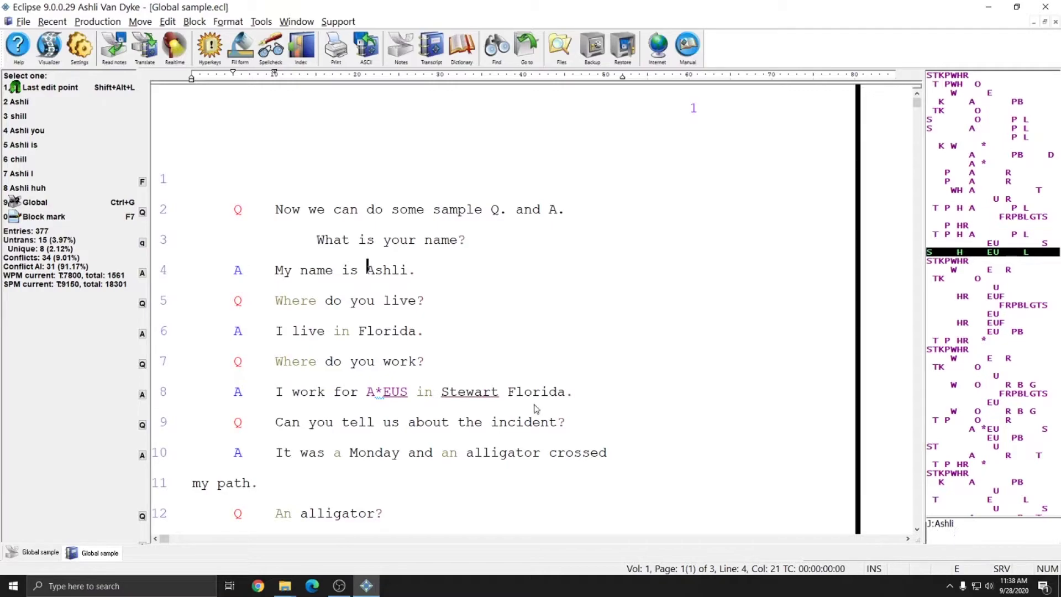
Globally define the untranslated A*EUS on line 8 as ASI in the job dictionary and check that dictionary's entries
{"action": "left_click", "coordinate": [305, 275]}
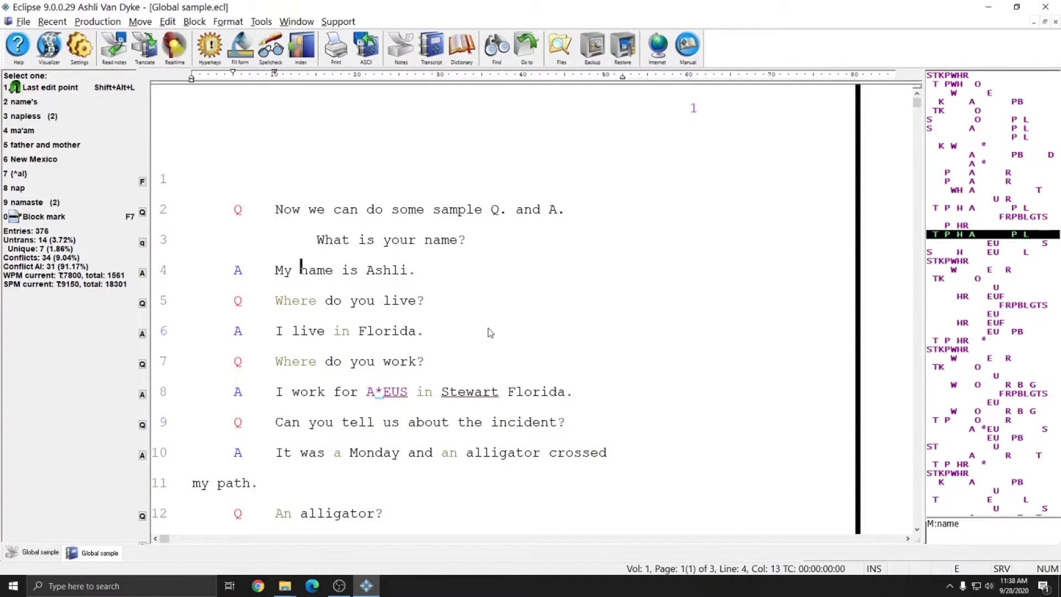
{"action": "scroll", "coordinate": [470, 329], "scroll_direction": "down", "scroll_amount": 3}
{"action": "left_click", "coordinate": [371, 250]}
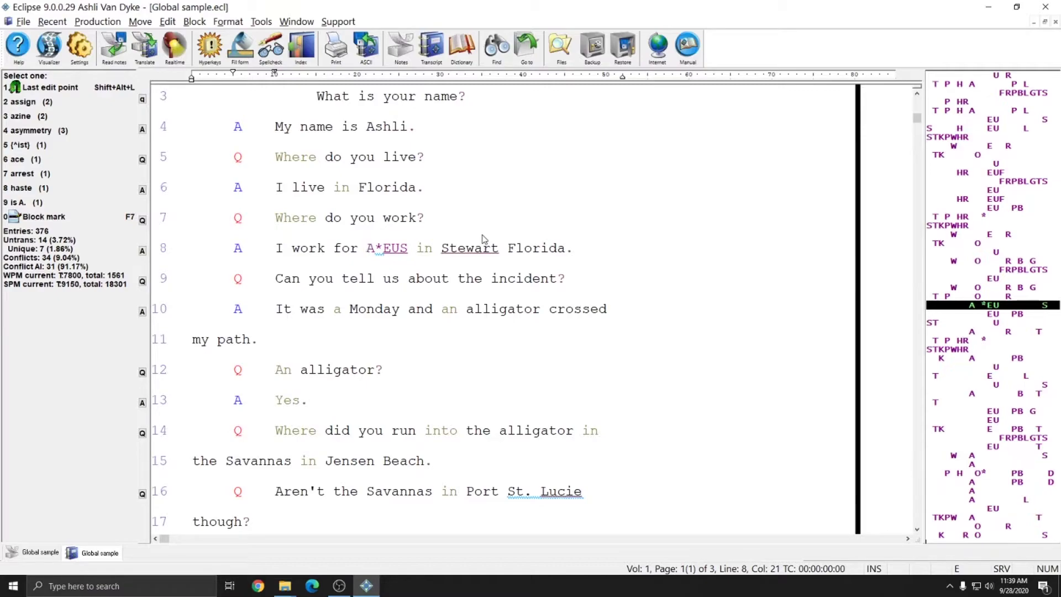
{"action": "key", "text": "ctrl+g"}
{"action": "type", "text": "ASI"}
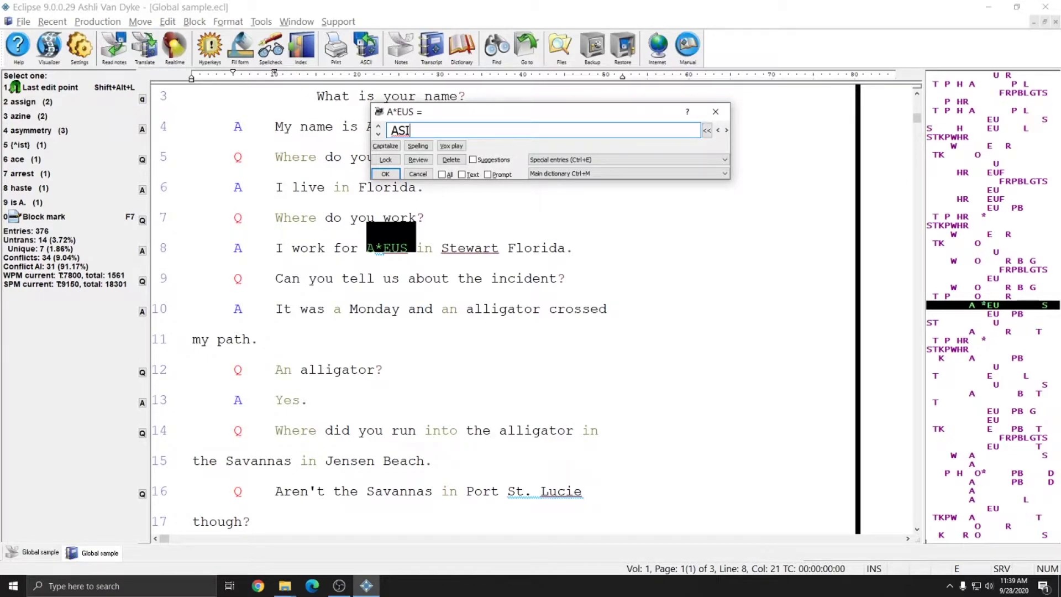
{"action": "key", "text": "Return"}
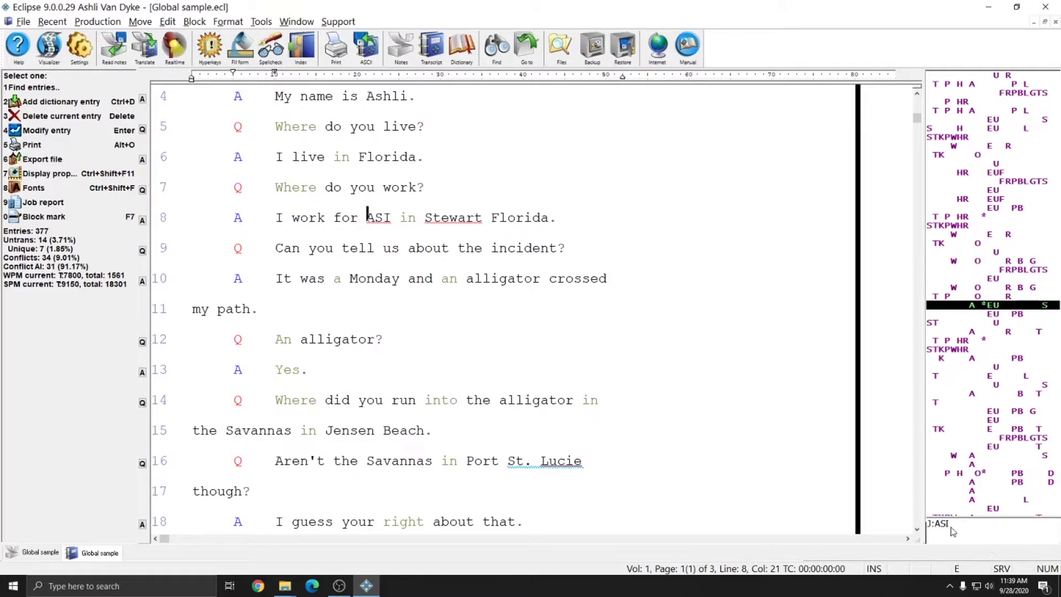
{"action": "key", "text": "Return"}
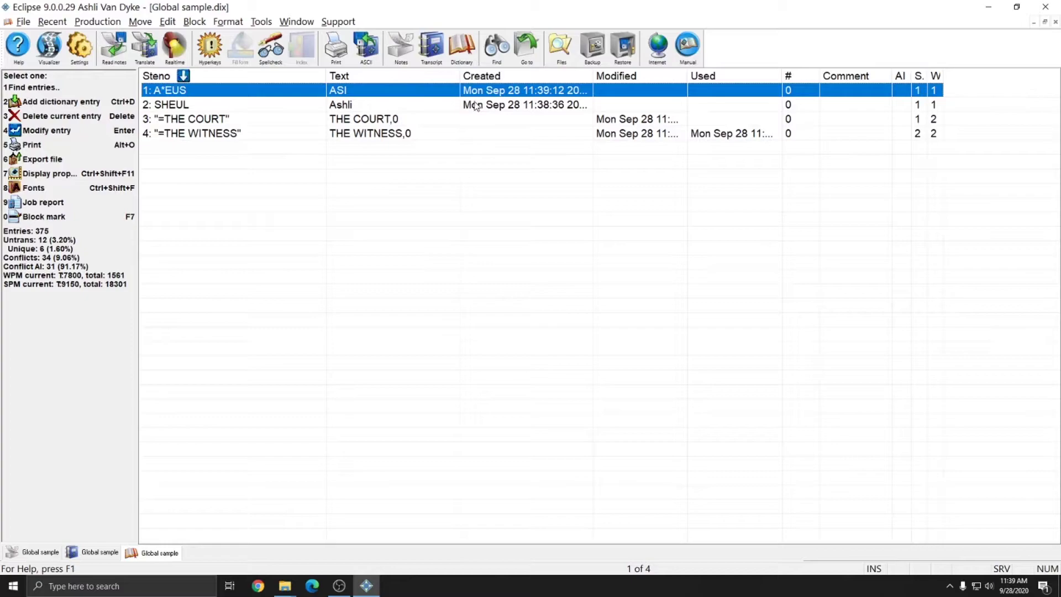
{"action": "key", "text": "Escape"}
Globally redefine "Stewart" on line 8 as "Stuart" and insert a comma after it, before "Florida"
{"action": "left_click", "coordinate": [429, 218]}
{"action": "right_click", "coordinate": [429, 218]}
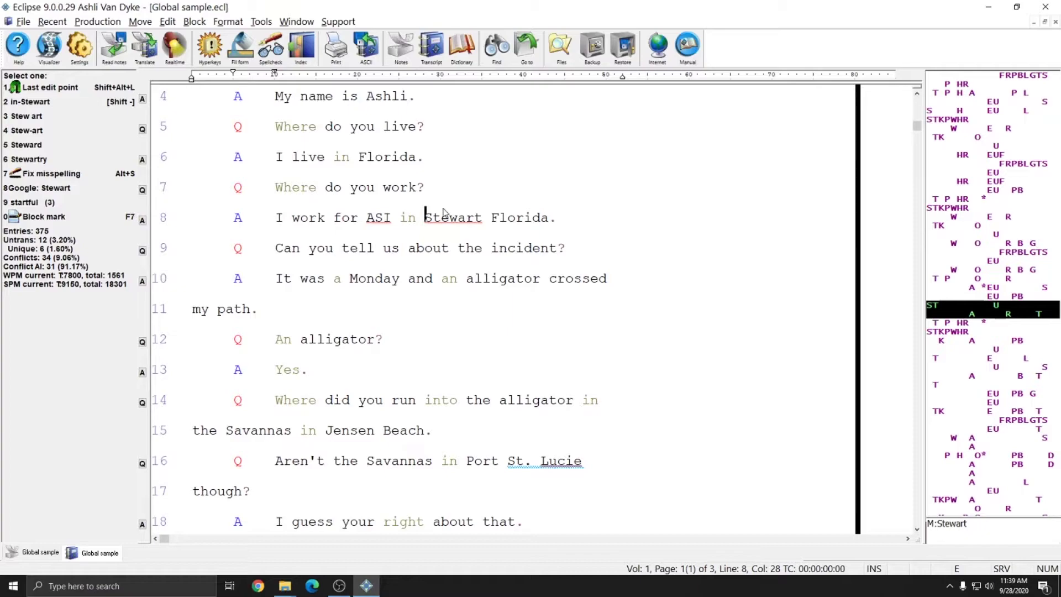
{"action": "key", "text": "ctrl+d"}
{"action": "type", "text": "Stuart"}
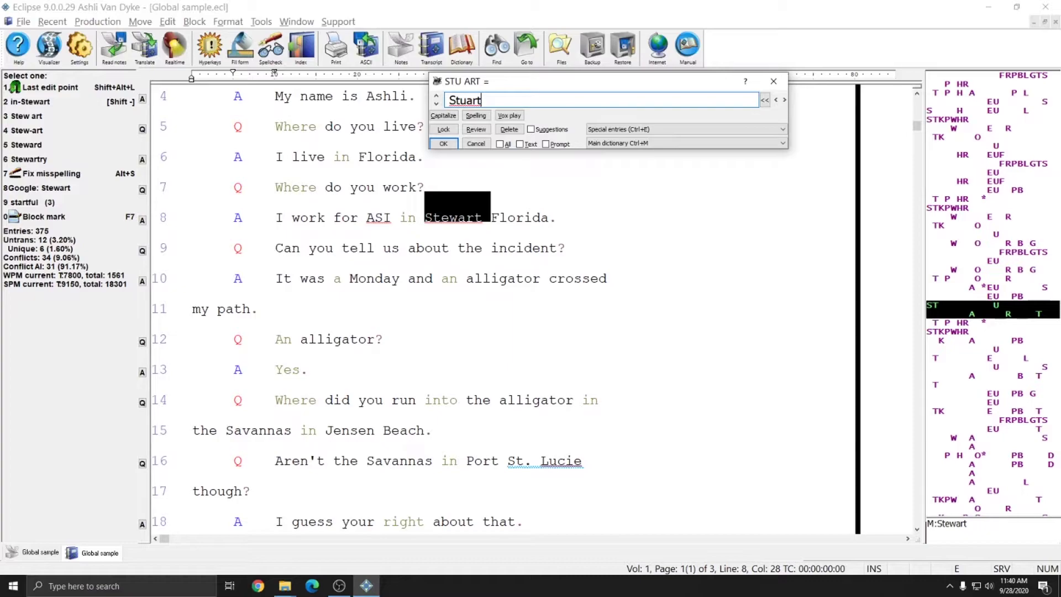
{"action": "key", "text": "Return"}
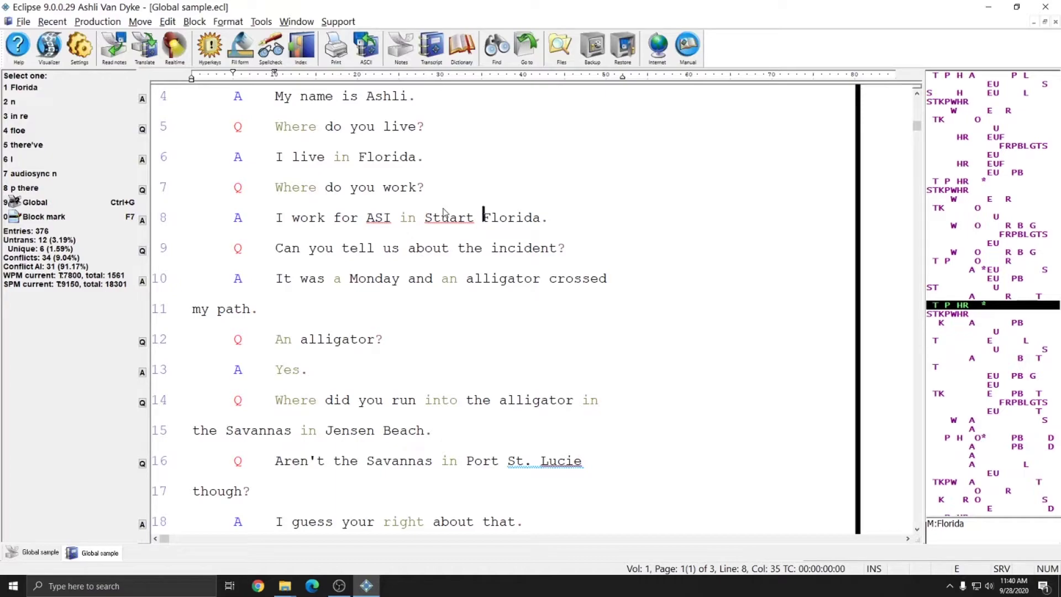
{"action": "type", "text": ","}
Replace "your" with "you're" in "I guess your right about that" on line 18, using a local replace only
{"action": "scroll", "coordinate": [427, 214], "scroll_direction": "up", "scroll_amount": 1}
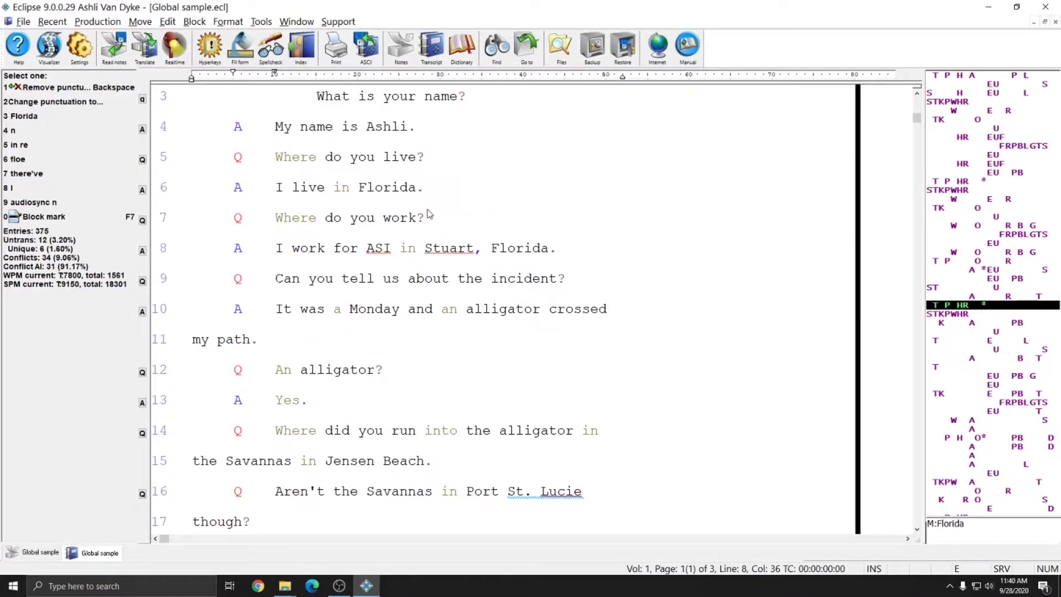
{"action": "scroll", "coordinate": [424, 214], "scroll_direction": "down", "scroll_amount": 6}
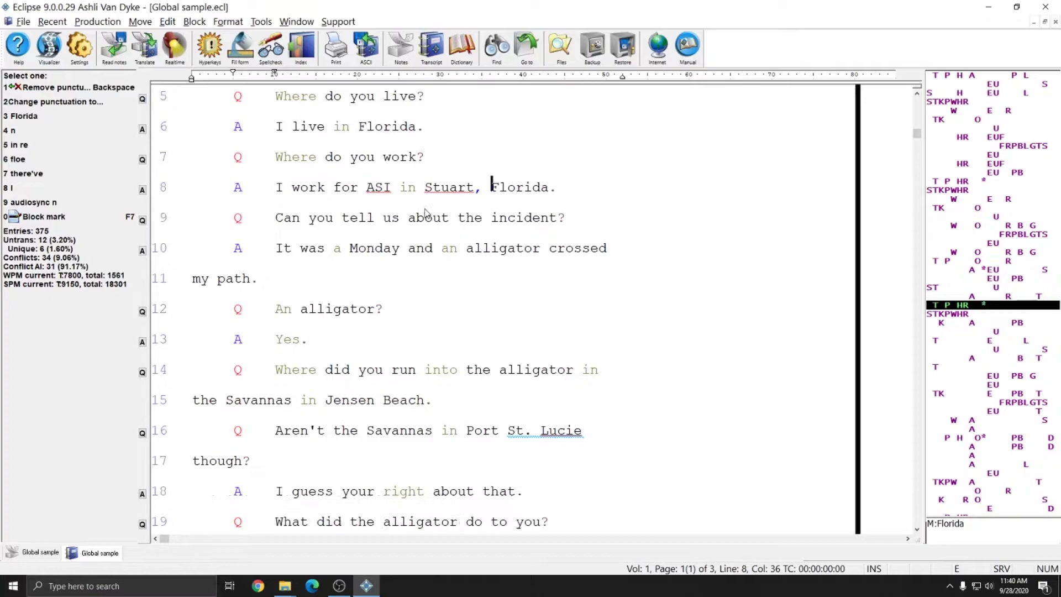
{"action": "left_click", "coordinate": [344, 369]}
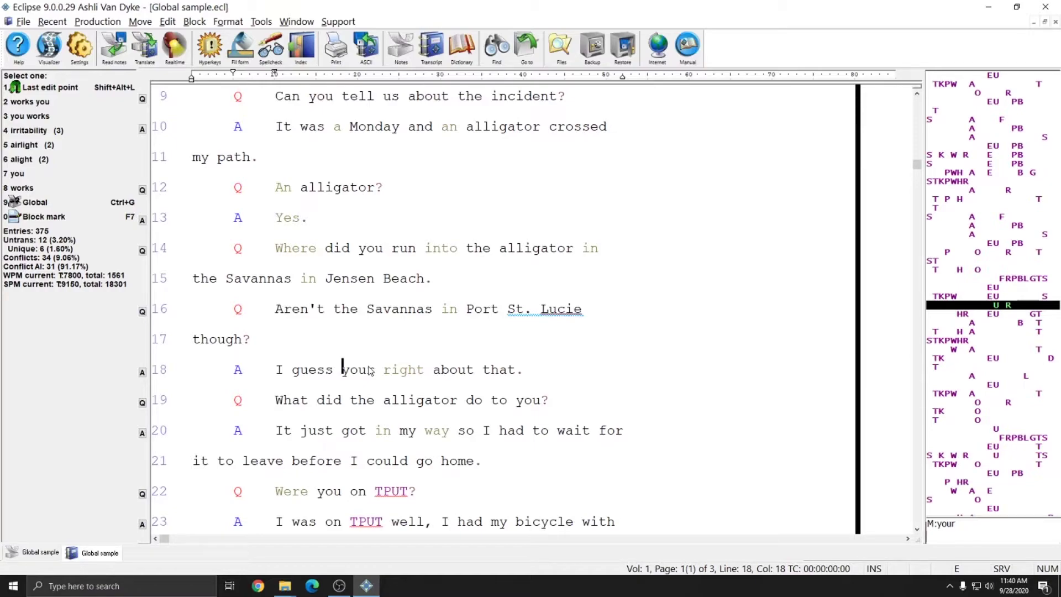
{"action": "key", "text": "ctrl+g"}
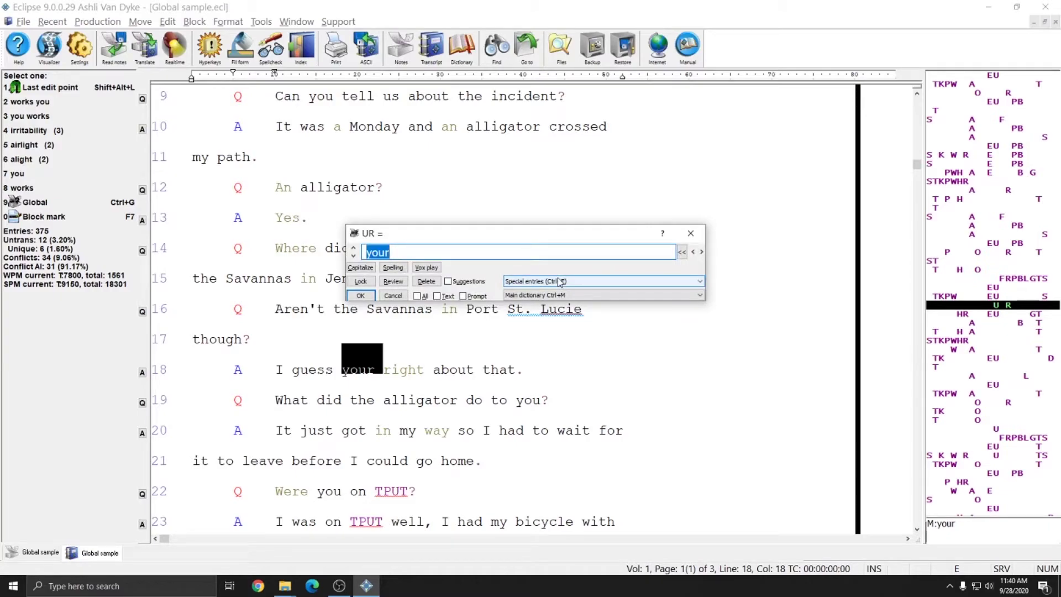
{"action": "type", "text": "you're"}
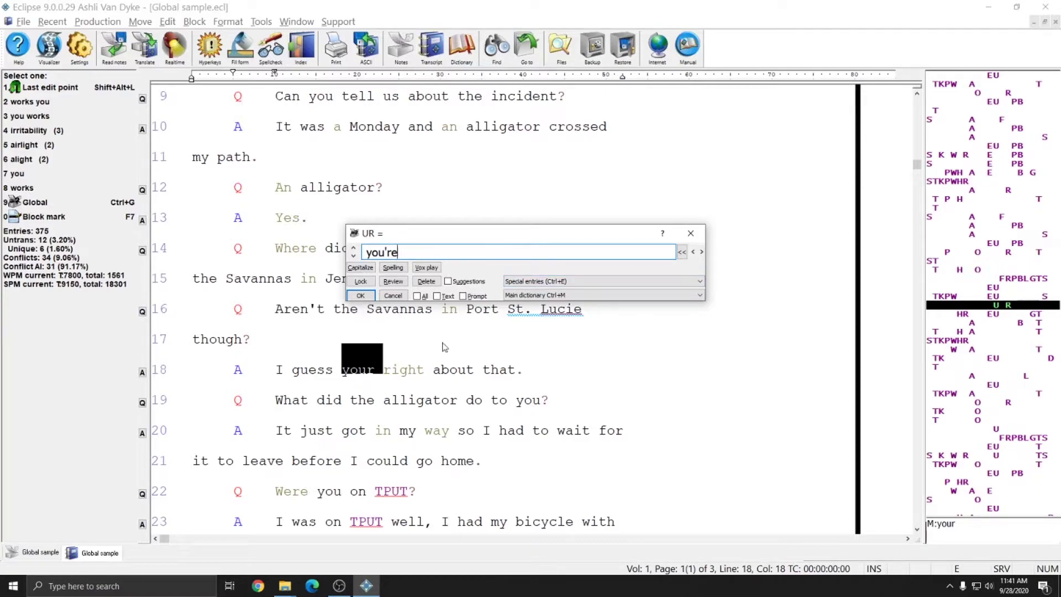
{"action": "left_click", "coordinate": [700, 296]}
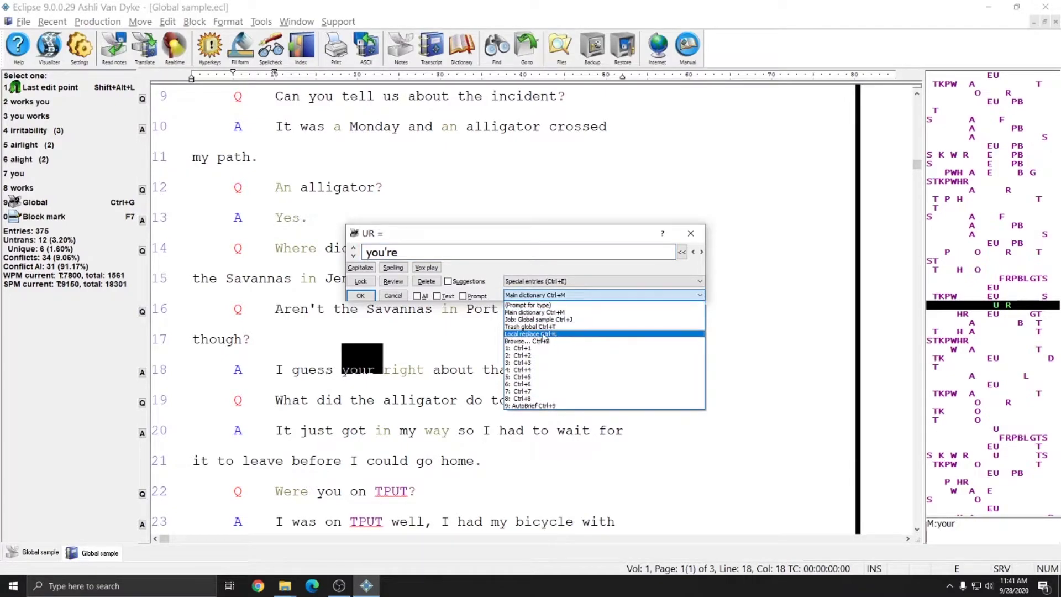
{"action": "left_click", "coordinate": [548, 334]}
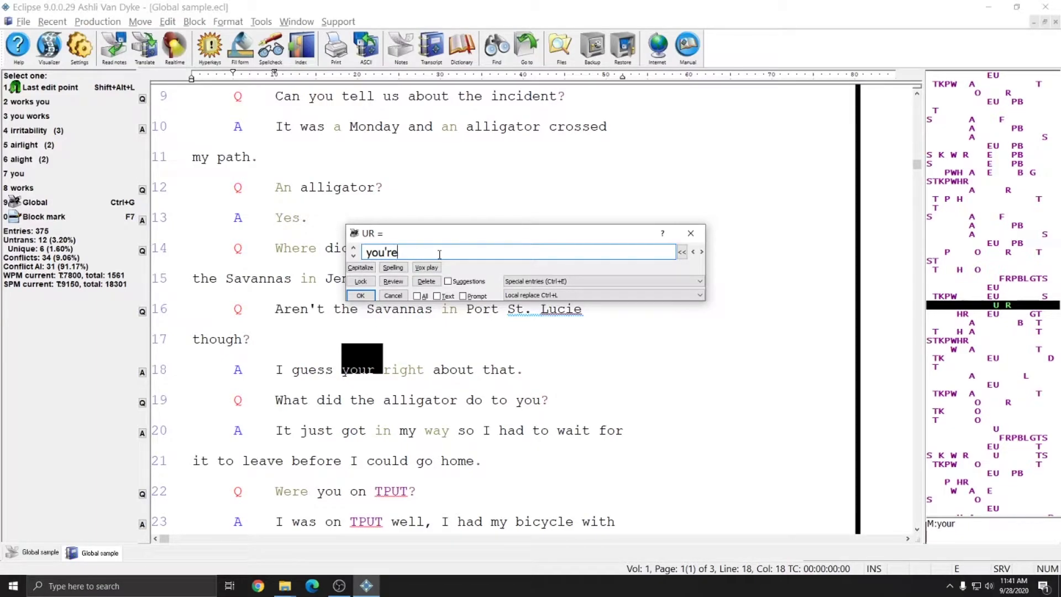
{"action": "key", "text": "Return"}
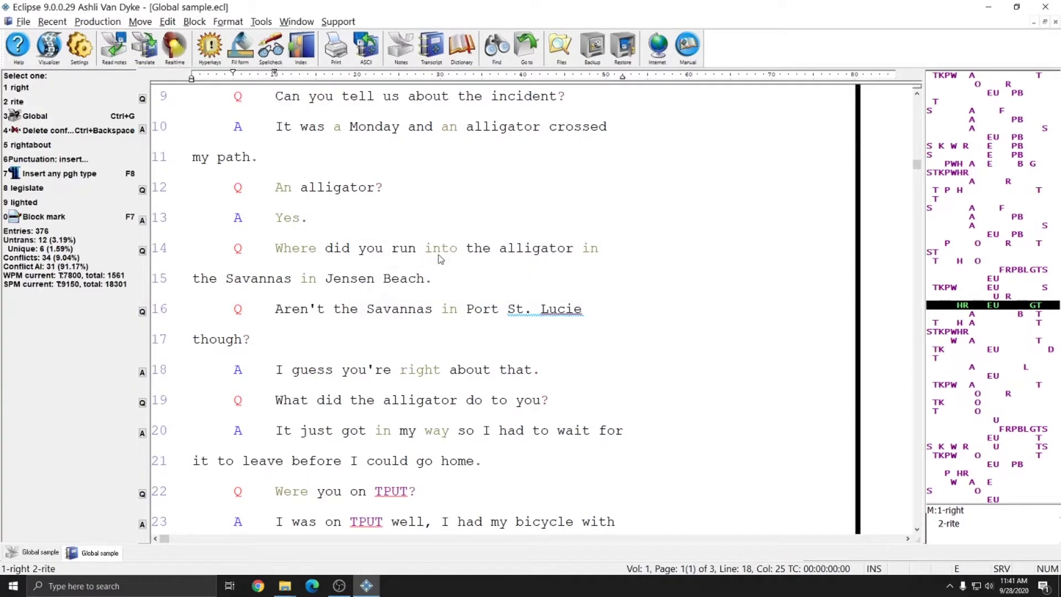
{"action": "left_click", "coordinate": [347, 372]}
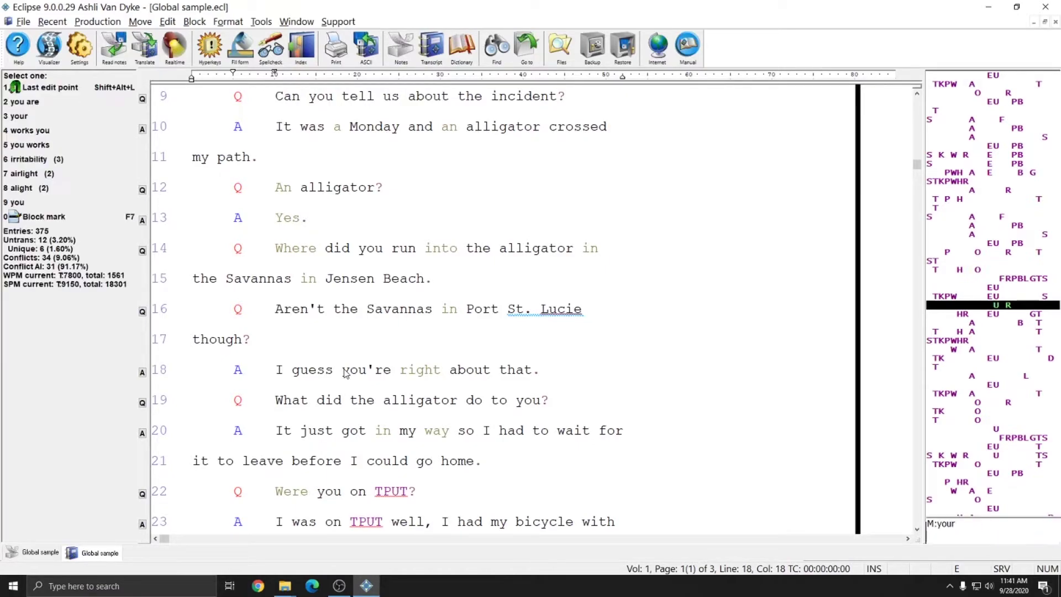
Examine the steno behind the untranslated TPUT on page 1, lines 22 and 23, and behind TPUTage on page 2, line 21
{"action": "scroll", "coordinate": [344, 372], "scroll_direction": "down", "scroll_amount": 2}
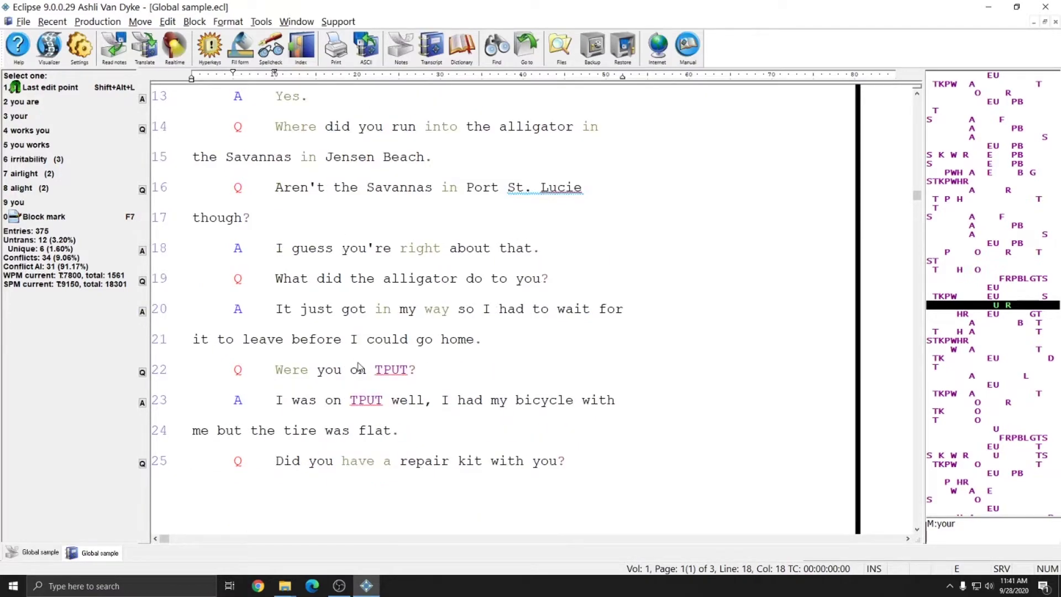
{"action": "left_click", "coordinate": [386, 371]}
{"action": "right_click", "coordinate": [390, 374]}
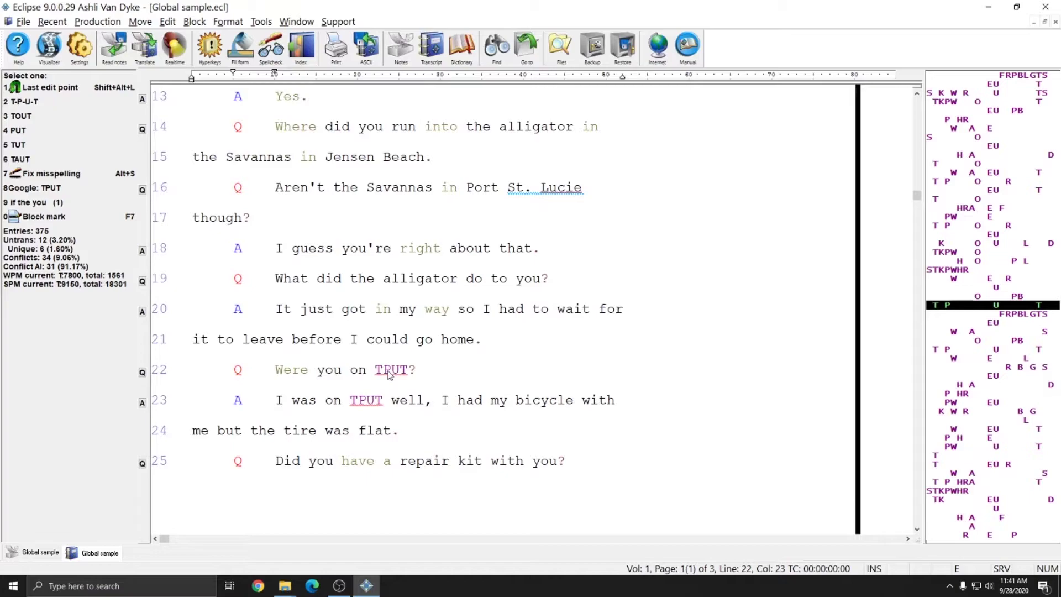
{"action": "left_click", "coordinate": [365, 400]}
{"action": "right_click", "coordinate": [366, 402]}
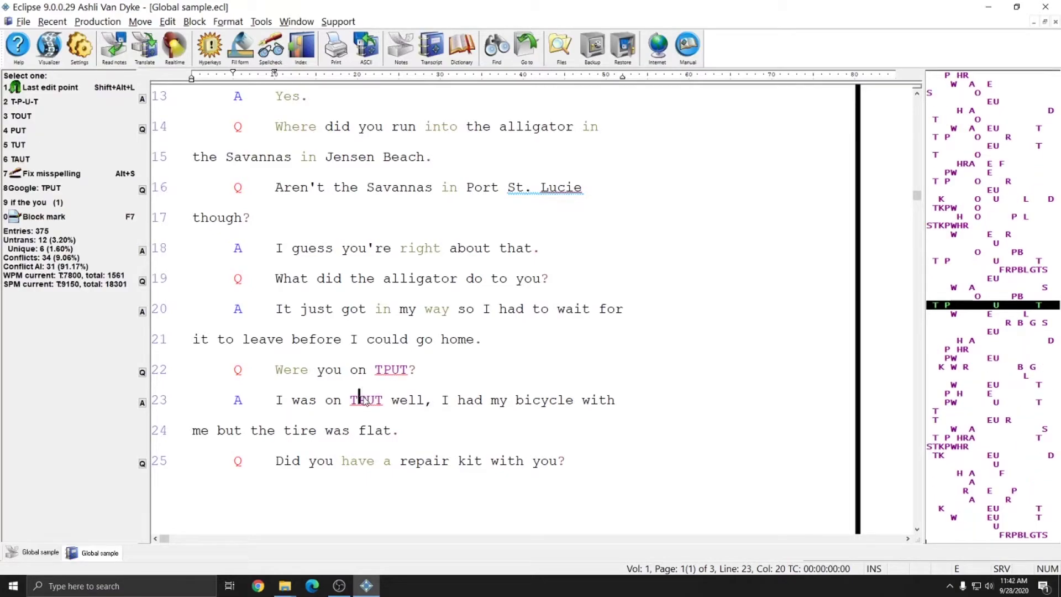
{"action": "scroll", "coordinate": [365, 400], "scroll_direction": "down", "scroll_amount": 7}
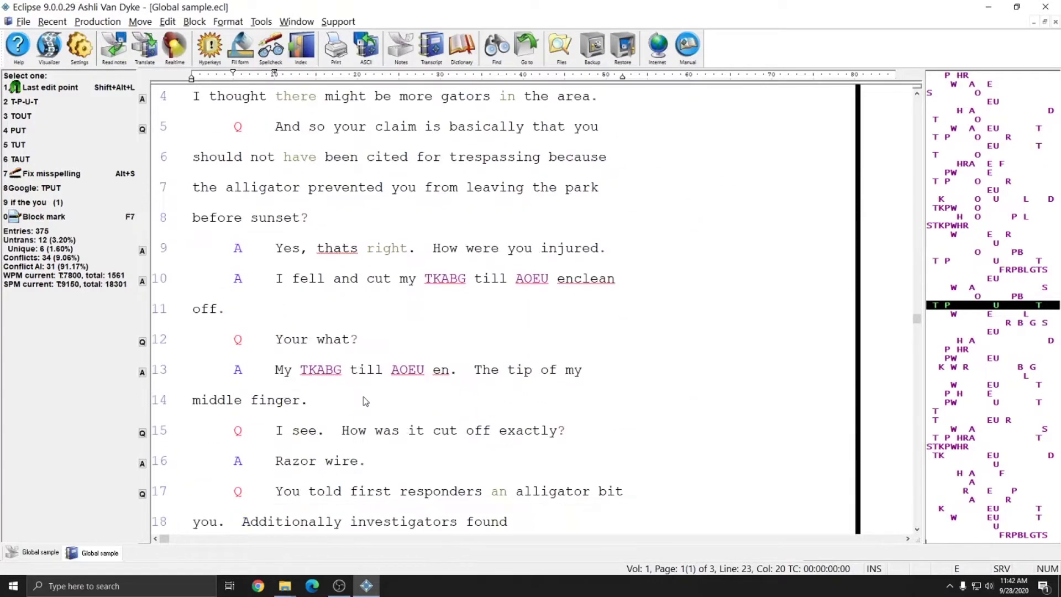
{"action": "scroll", "coordinate": [365, 400], "scroll_direction": "down", "scroll_amount": 5}
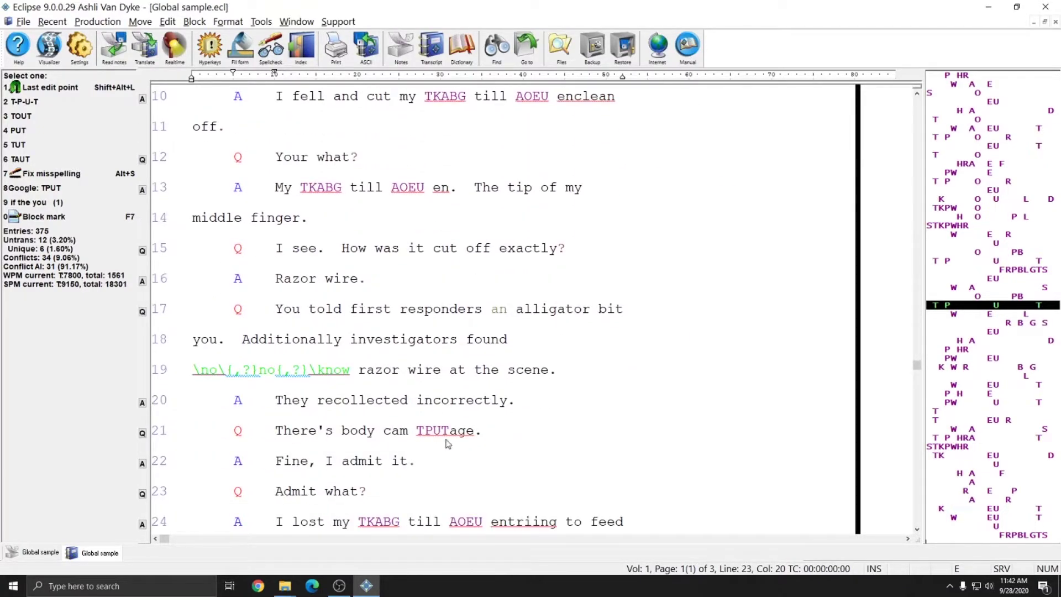
{"action": "left_click", "coordinate": [443, 431]}
{"action": "right_click", "coordinate": [443, 433]}
{"action": "left_click_drag", "start_coordinate": [417, 431], "coordinate": [470, 436]}
{"action": "left_click", "coordinate": [451, 432]}
{"action": "right_click", "coordinate": [454, 433]}
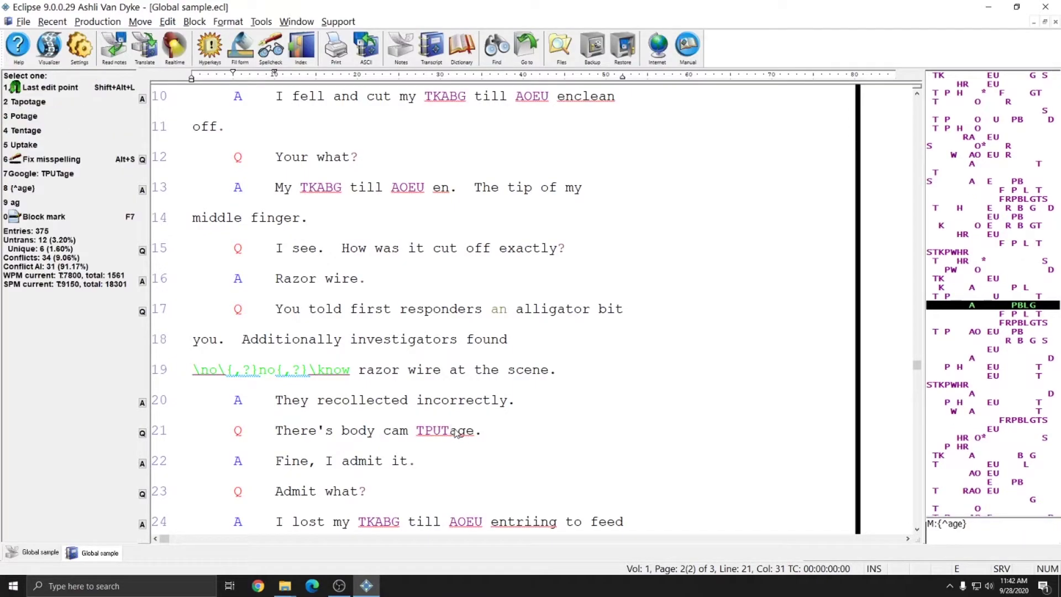
Compare the two TPUT occurrences on page 1 with TPUTage on page 2 again, ending at TPUT on line 23
{"action": "scroll", "coordinate": [450, 434], "scroll_direction": "up", "scroll_amount": 8}
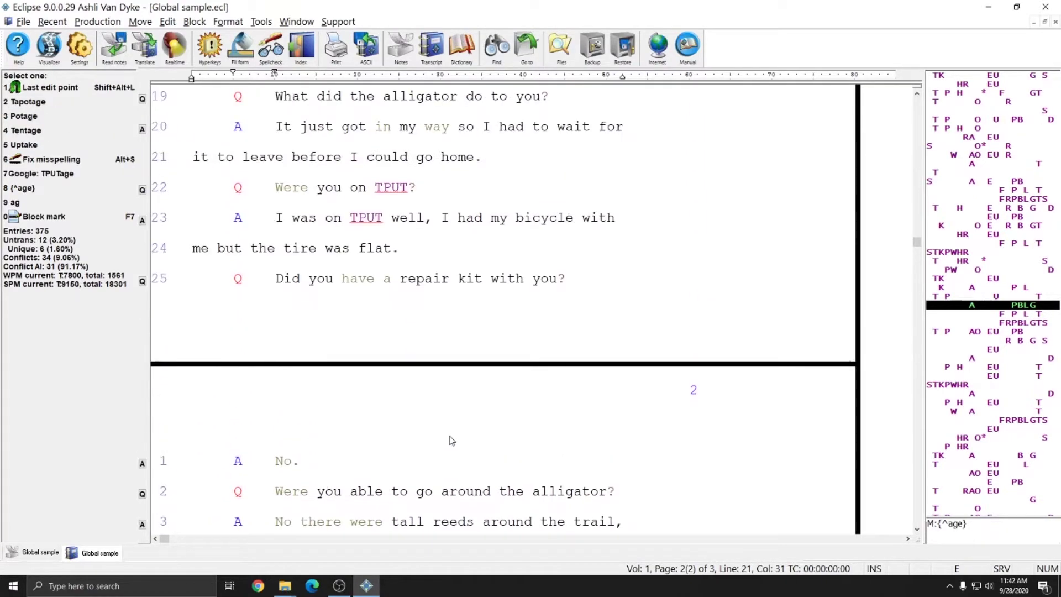
{"action": "right_click", "coordinate": [388, 311]}
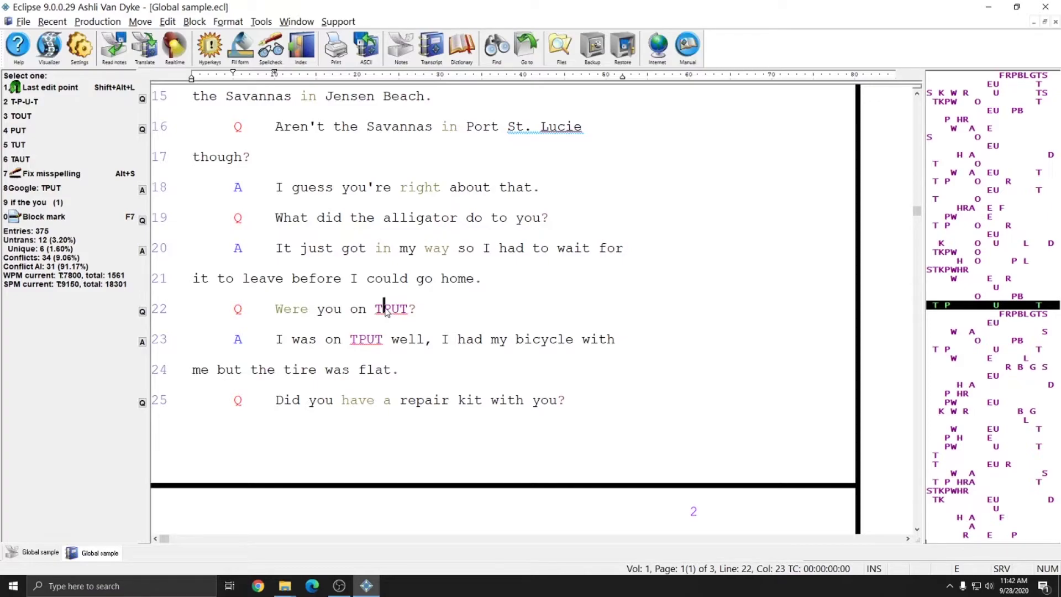
{"action": "scroll", "coordinate": [387, 310], "scroll_direction": "down", "scroll_amount": 1}
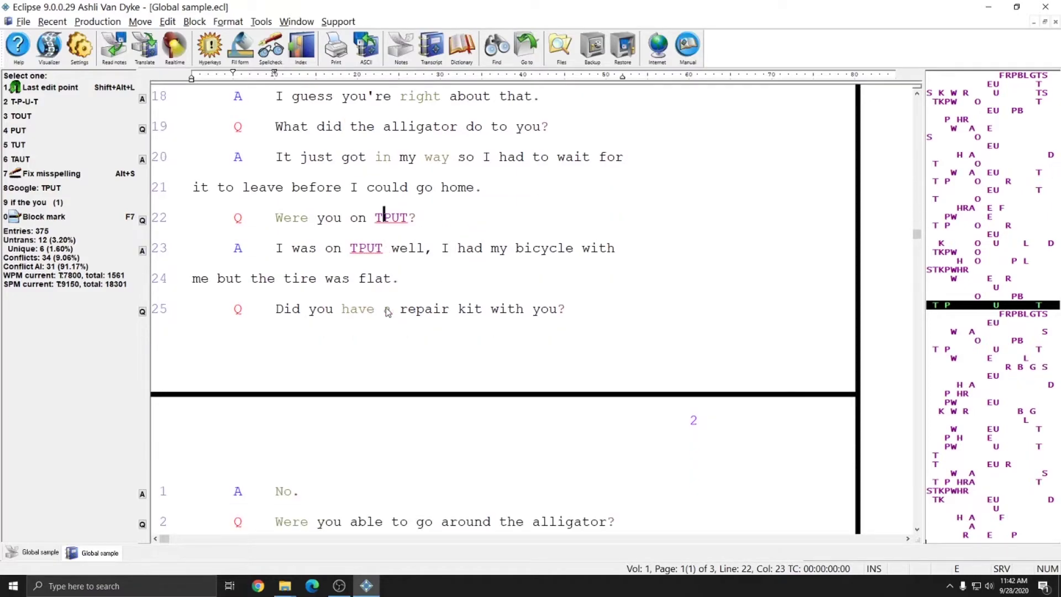
{"action": "left_click", "coordinate": [360, 247]}
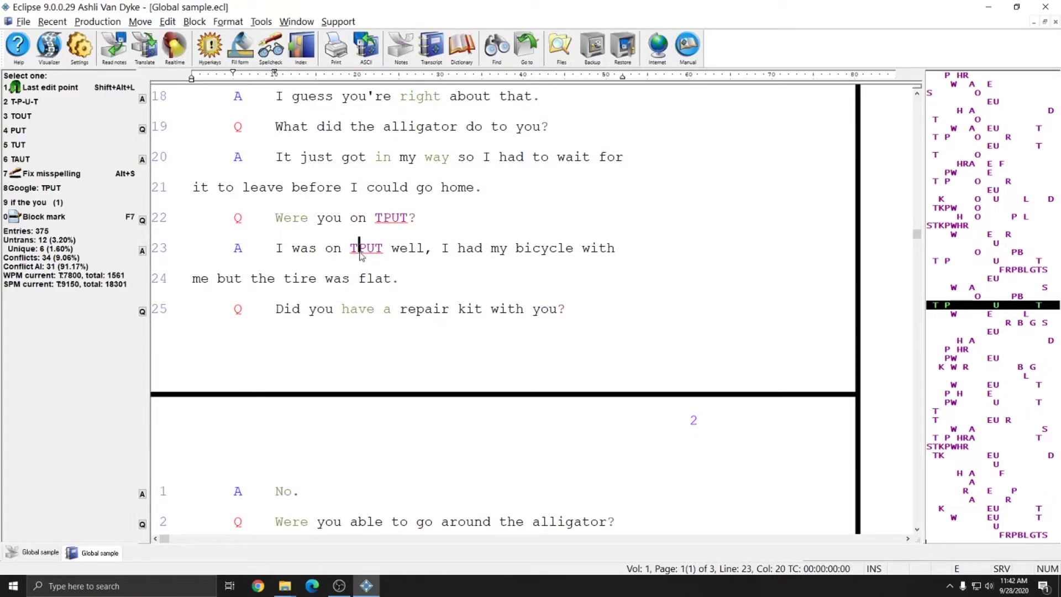
{"action": "key", "text": "F7"}
{"action": "key", "text": "Down"}
{"action": "key", "text": "Up"}
{"action": "key", "text": "Escape"}
{"action": "right_click", "coordinate": [360, 248]}
{"action": "key", "text": "Left"}
{"action": "left_click", "coordinate": [391, 217]}
{"action": "left_click", "coordinate": [360, 249]}
{"action": "scroll", "coordinate": [411, 265], "scroll_direction": "down", "scroll_amount": 2}
{"action": "scroll", "coordinate": [411, 265], "scroll_direction": "down", "scroll_amount": 6}
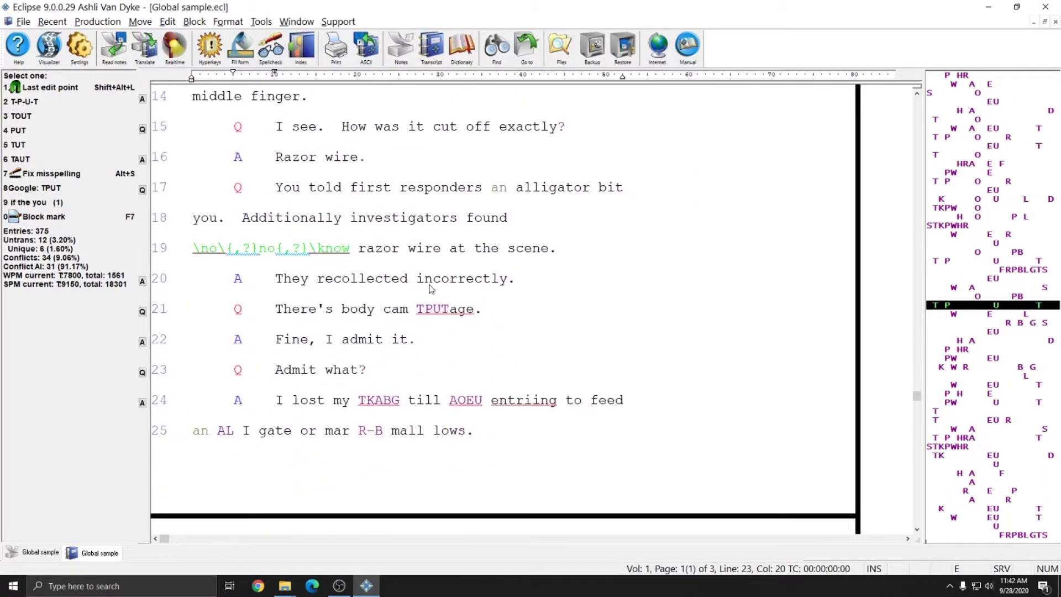
{"action": "left_click", "coordinate": [434, 339]}
{"action": "scroll", "coordinate": [431, 305], "scroll_direction": "up", "scroll_amount": 1}
{"action": "scroll", "coordinate": [431, 305], "scroll_direction": "up", "scroll_amount": 7}
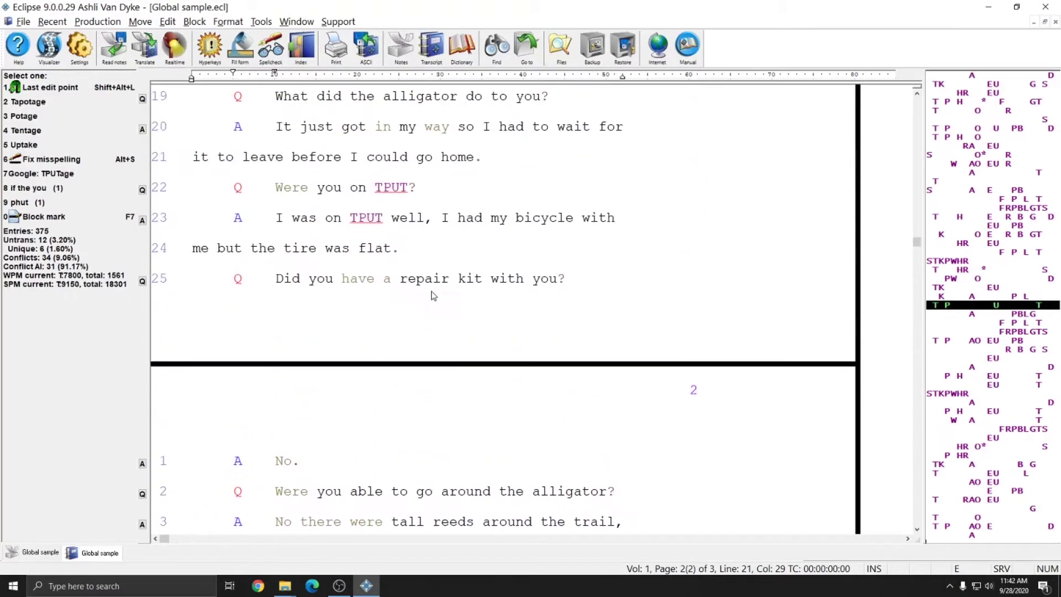
{"action": "left_click", "coordinate": [356, 309]}
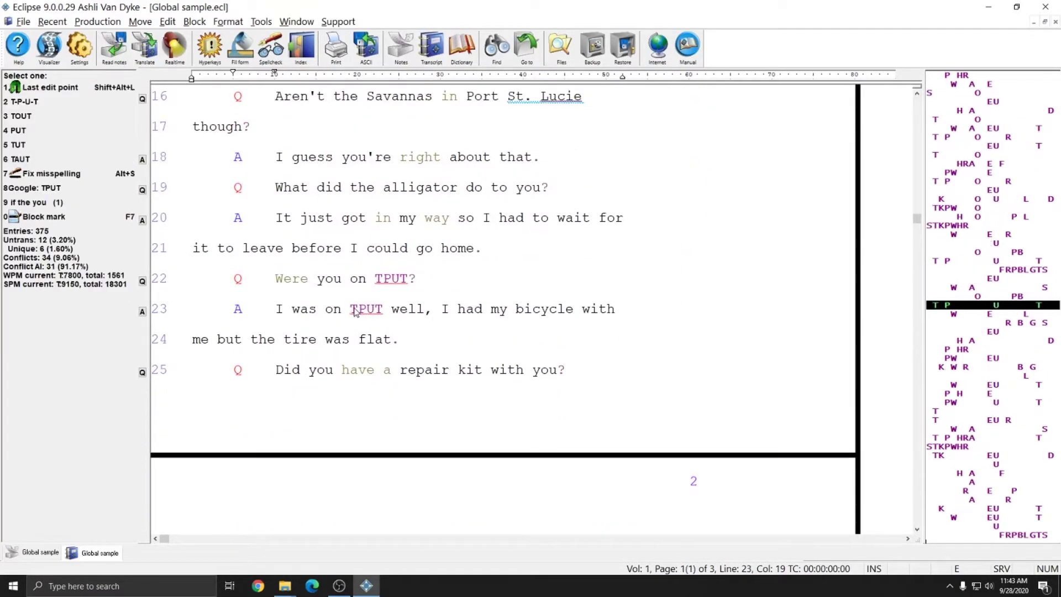
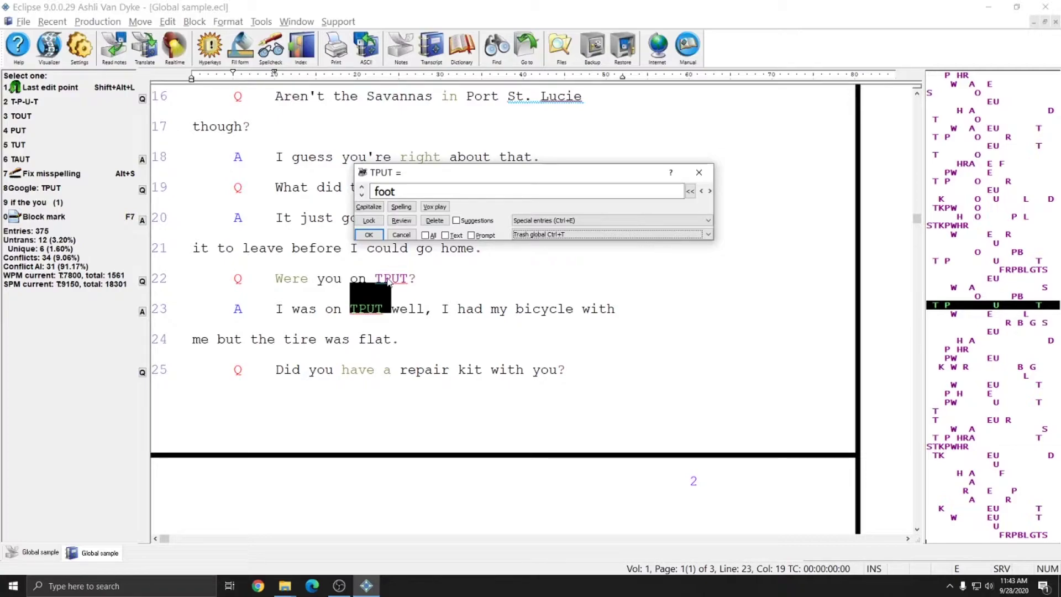
Define the untranslated TPUT on page 1, line 23 as "foot" using a trash global
{"action": "left_click", "coordinate": [563, 235]}
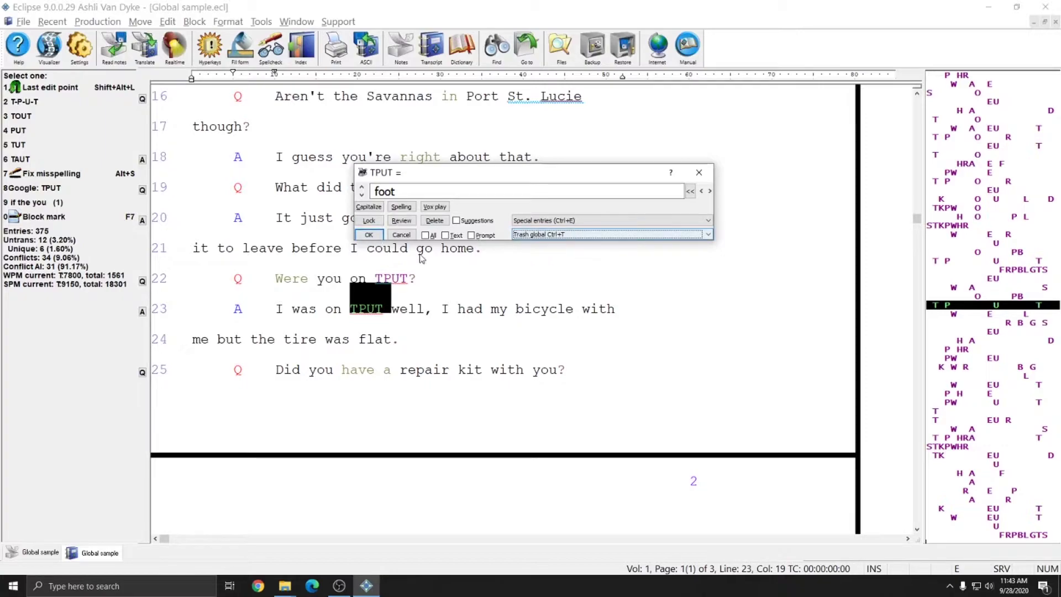
{"action": "left_click", "coordinate": [375, 235]}
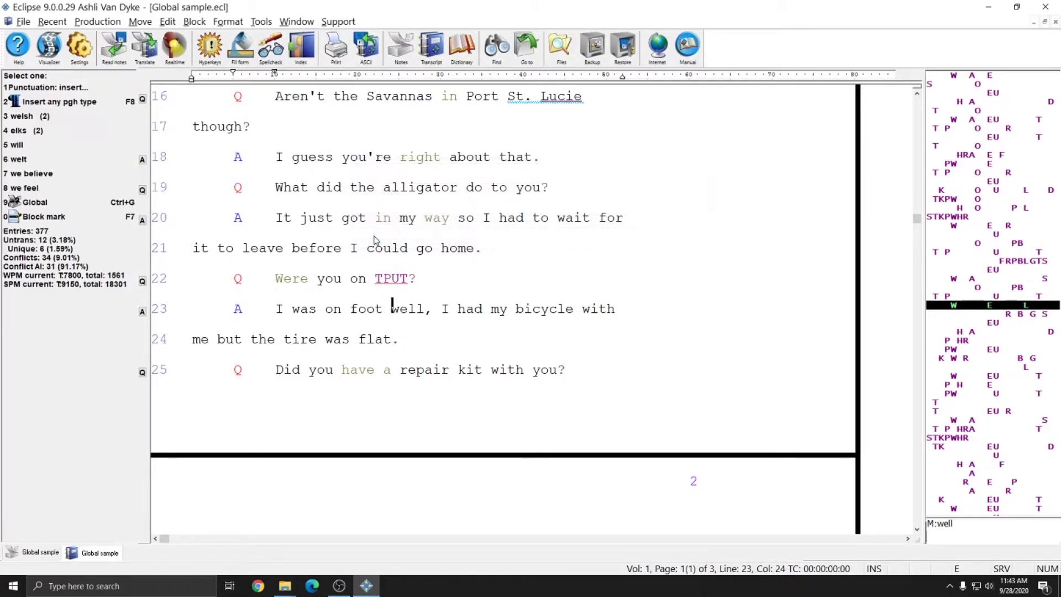
{"action": "left_click", "coordinate": [354, 312]}
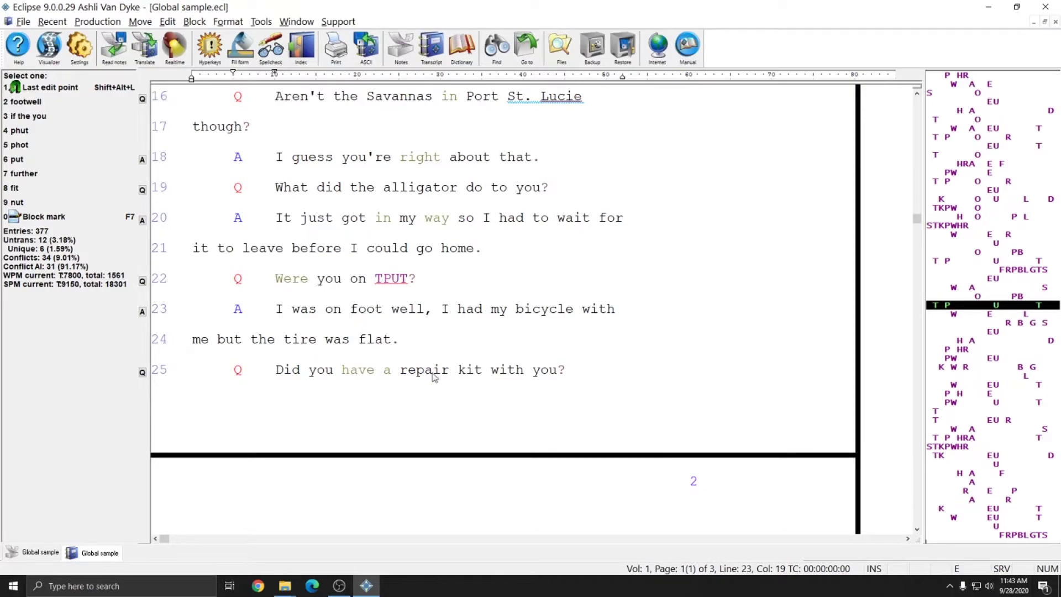
Check the steno behind both parts of "footage" on page 2, line 21, after the trash global
{"action": "scroll", "coordinate": [369, 338], "scroll_direction": "down", "scroll_amount": 3}
{"action": "scroll", "coordinate": [369, 338], "scroll_direction": "up", "scroll_amount": 5}
{"action": "scroll", "coordinate": [369, 338], "scroll_direction": "down", "scroll_amount": 1}
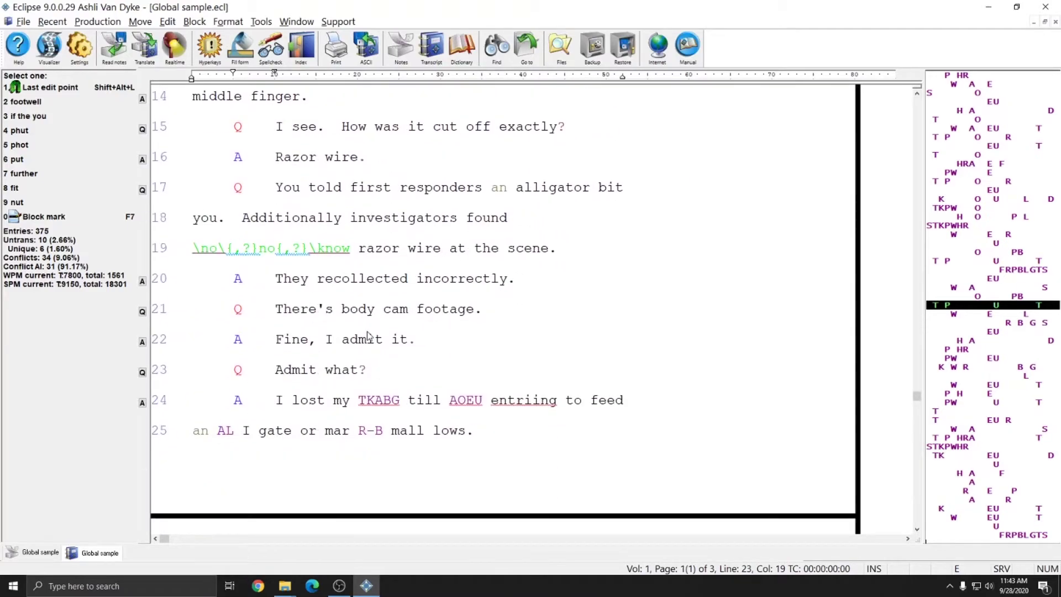
{"action": "left_click", "coordinate": [419, 310]}
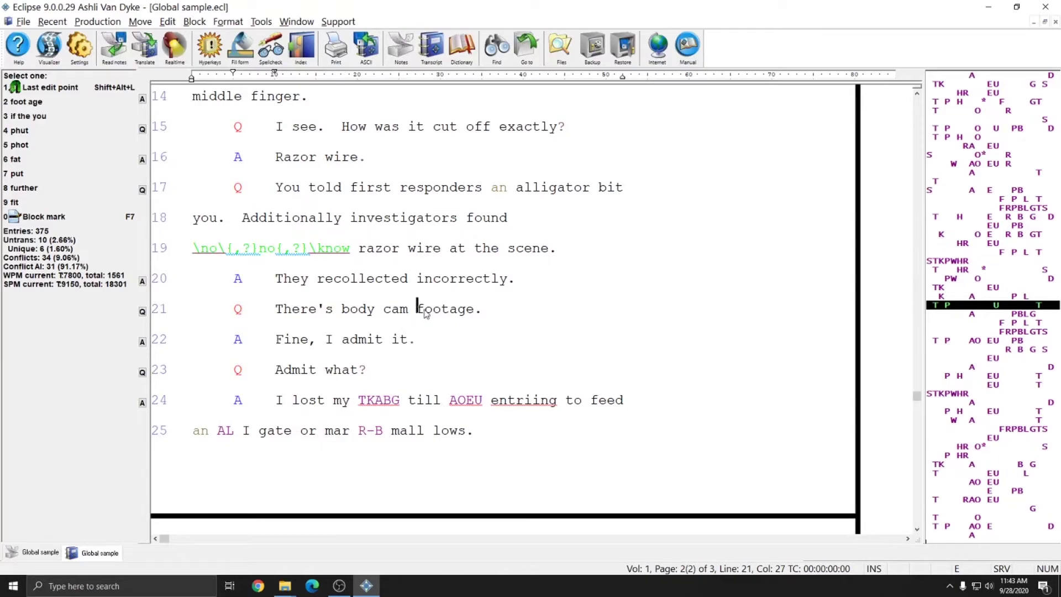
{"action": "left_click", "coordinate": [450, 311]}
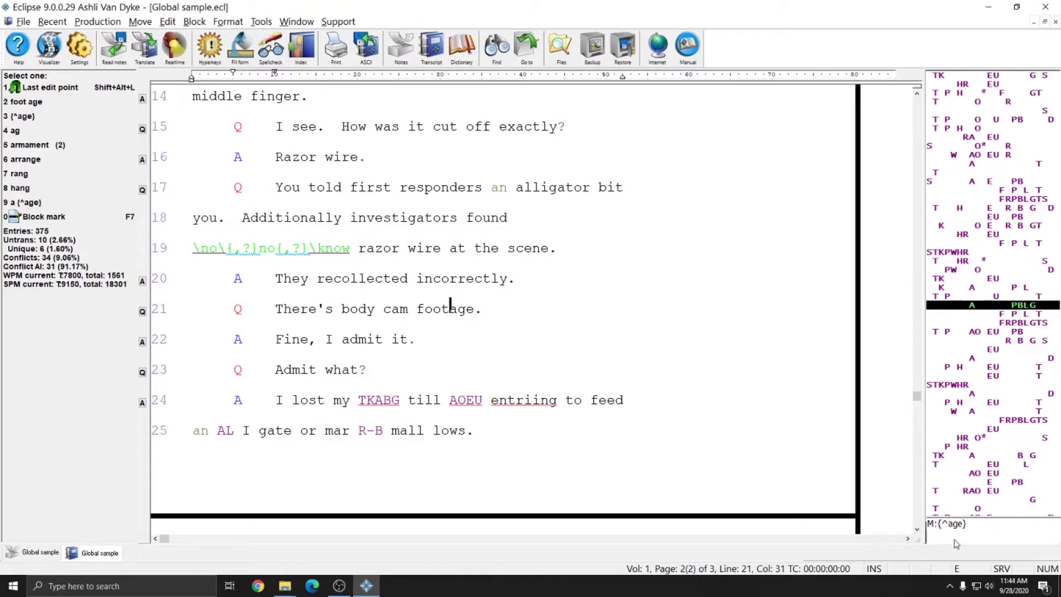
{"action": "scroll", "coordinate": [422, 379], "scroll_direction": "up", "scroll_amount": 7}
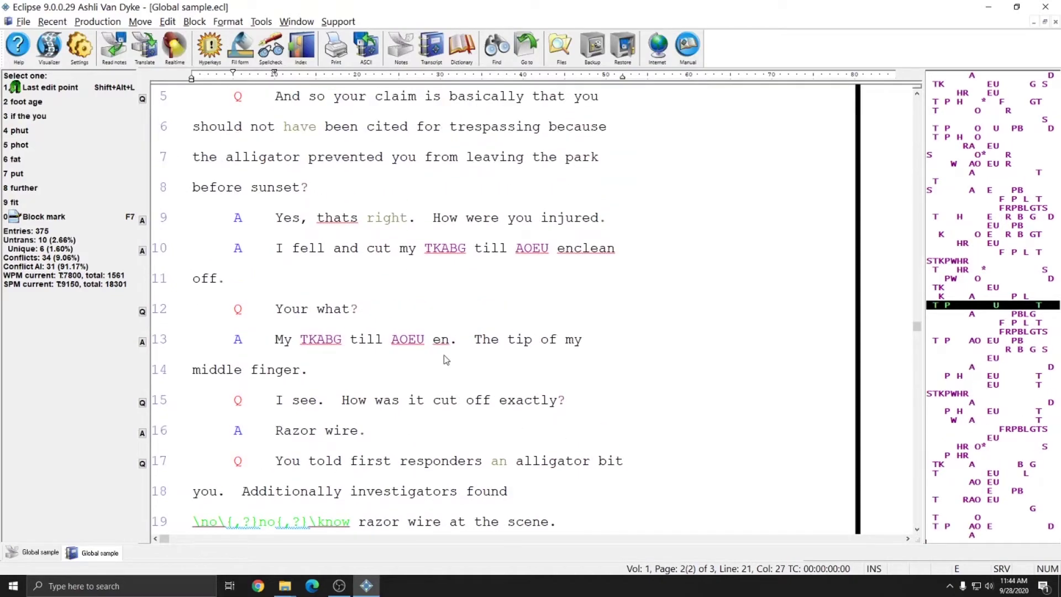
{"action": "scroll", "coordinate": [447, 366], "scroll_direction": "up", "scroll_amount": 1}
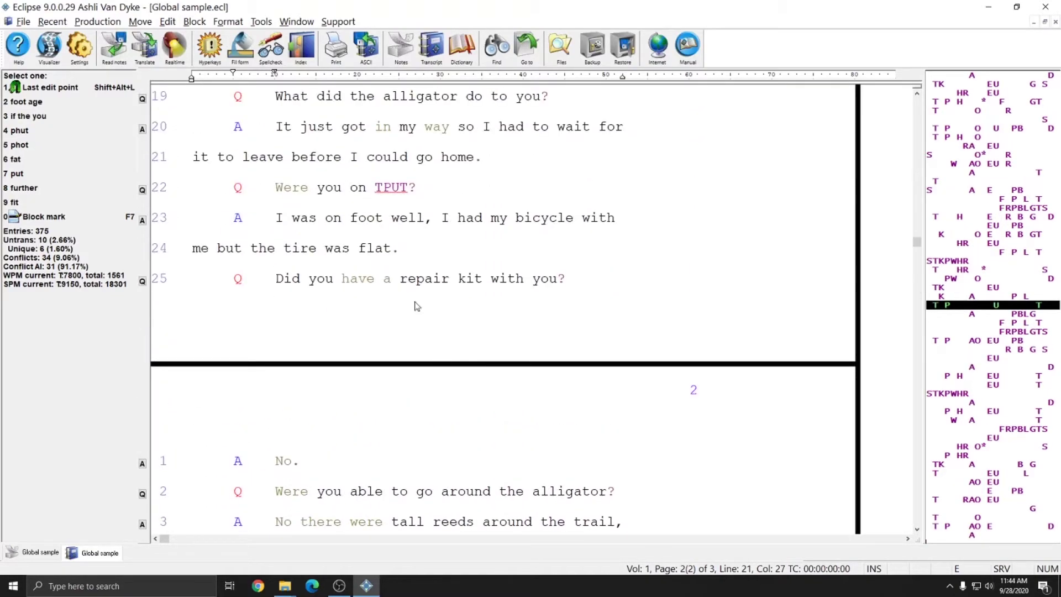
Globally define TPUT from page 1, line 23 as "foot" in the main dictionary, applying it to all occurrences
{"action": "left_click", "coordinate": [353, 221]}
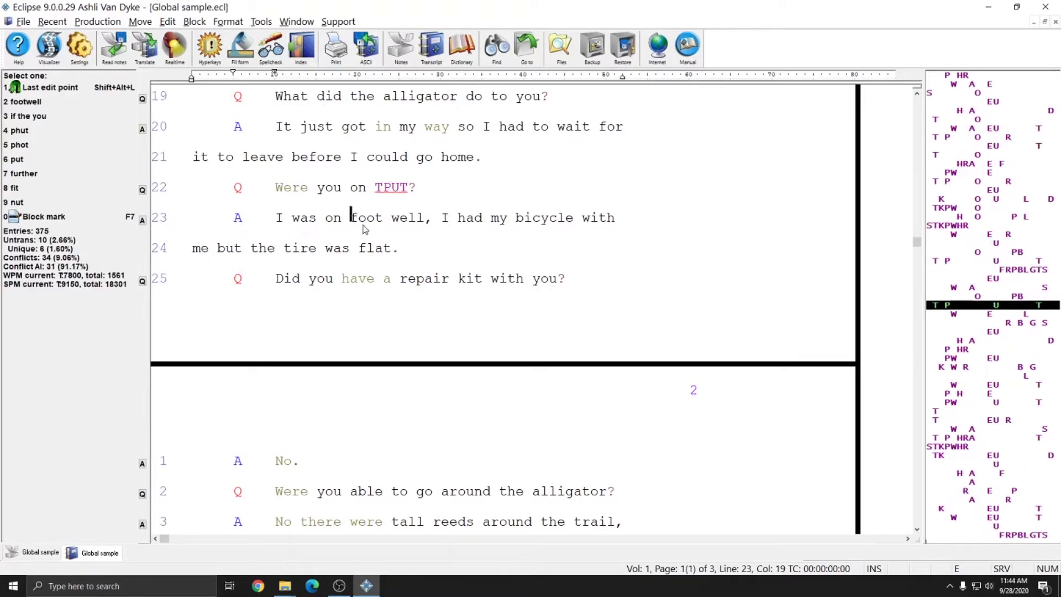
{"action": "key", "text": "ctrl+d"}
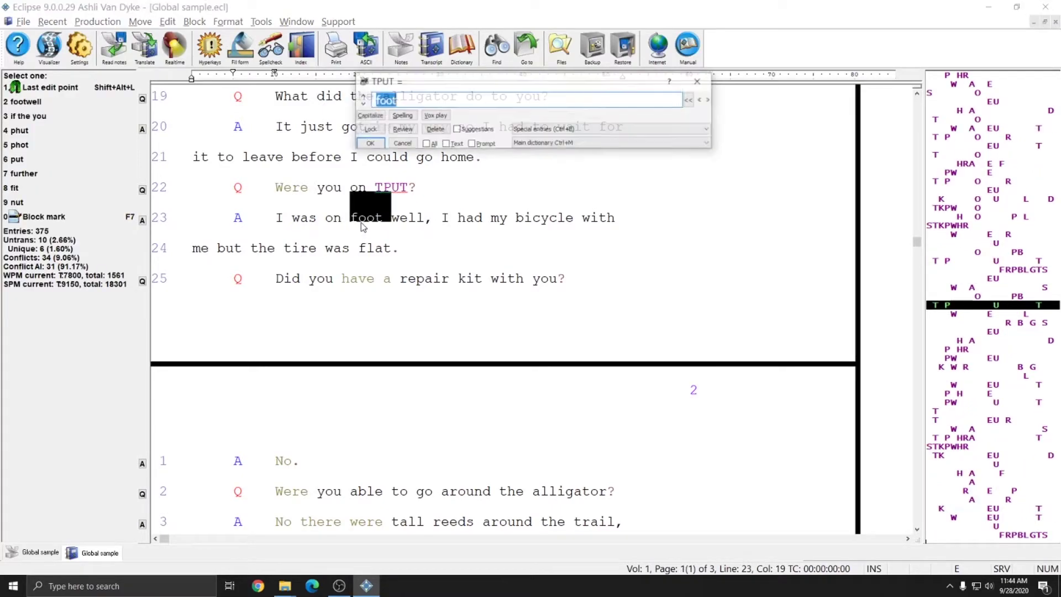
{"action": "key", "text": "BackSpace"}
{"action": "type", "text": "foot"}
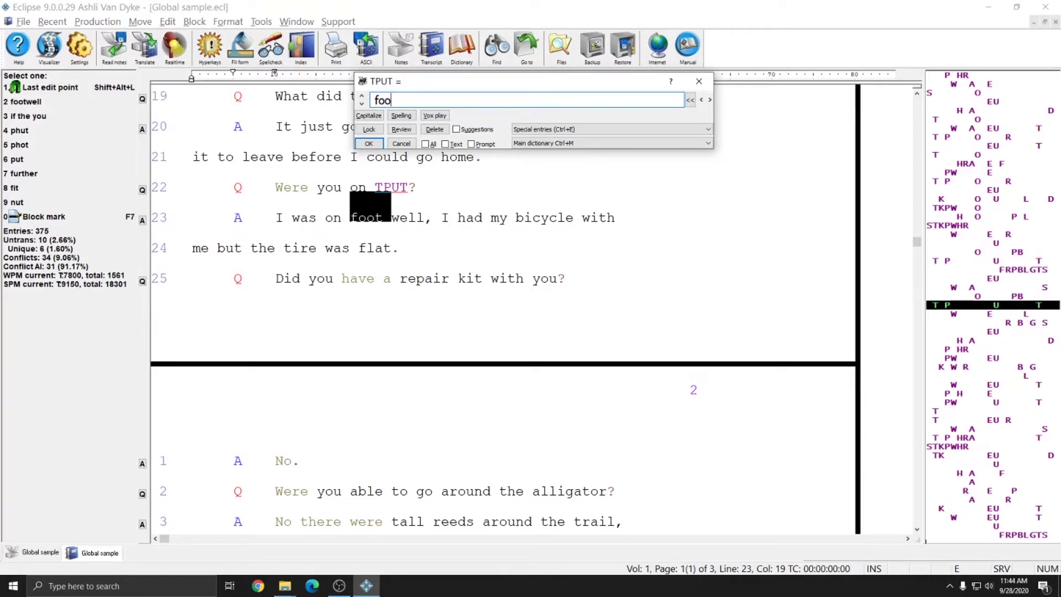
{"action": "left_click", "coordinate": [426, 144]}
{"action": "key", "text": "Return"}
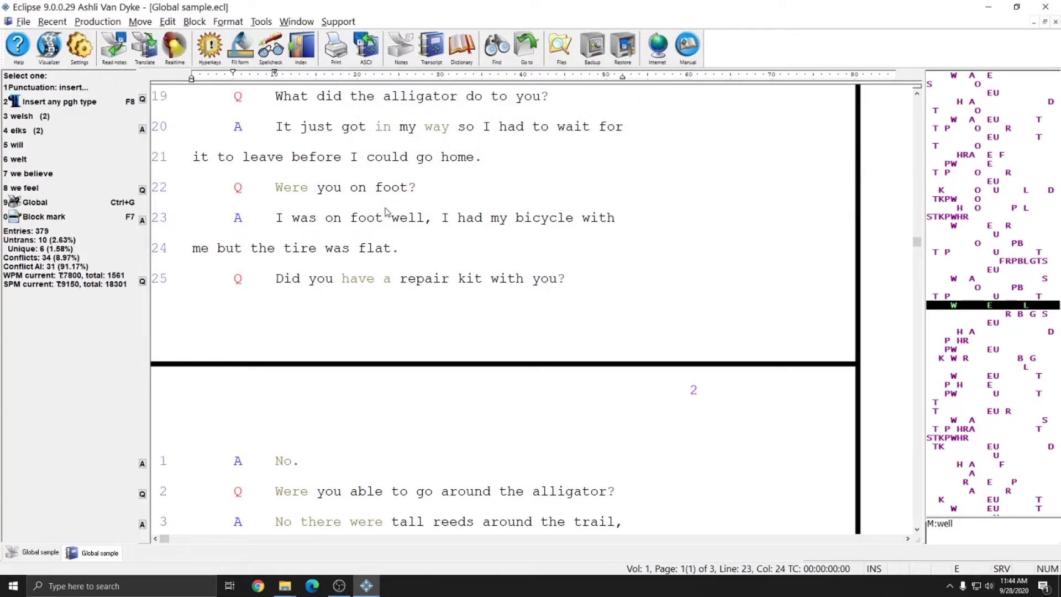
Compare the steno behind "foot" on page 1, lines 22 and 23
{"action": "left_click", "coordinate": [352, 217]}
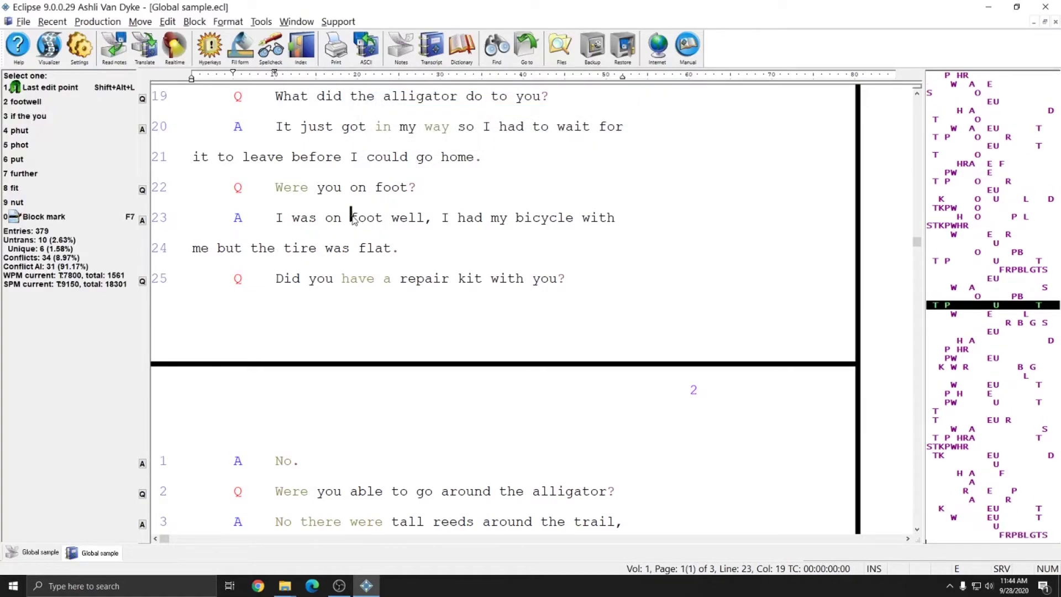
{"action": "left_click", "coordinate": [378, 190]}
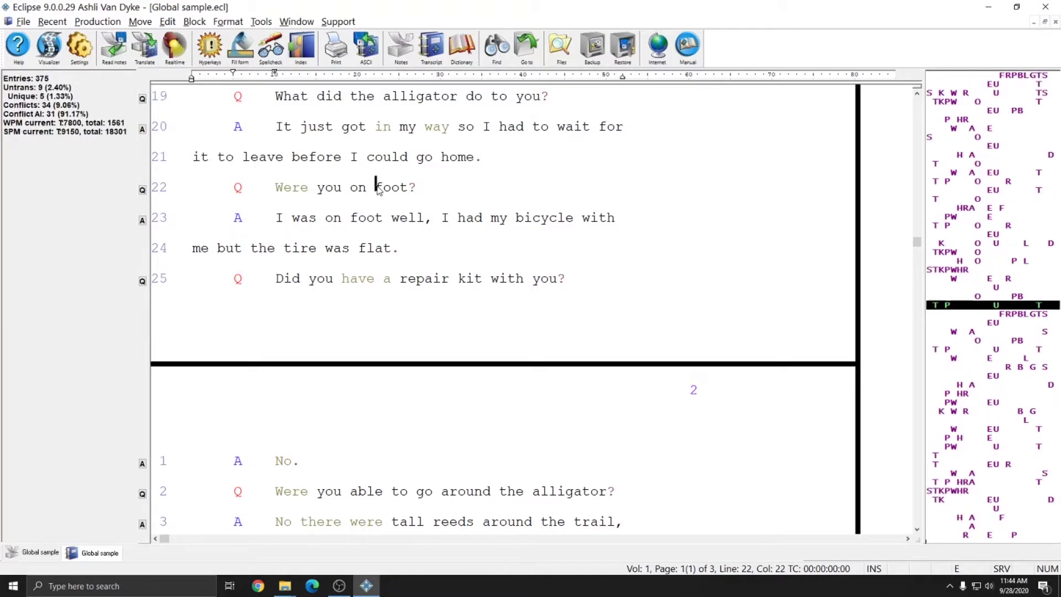
{"action": "left_click", "coordinate": [352, 217]}
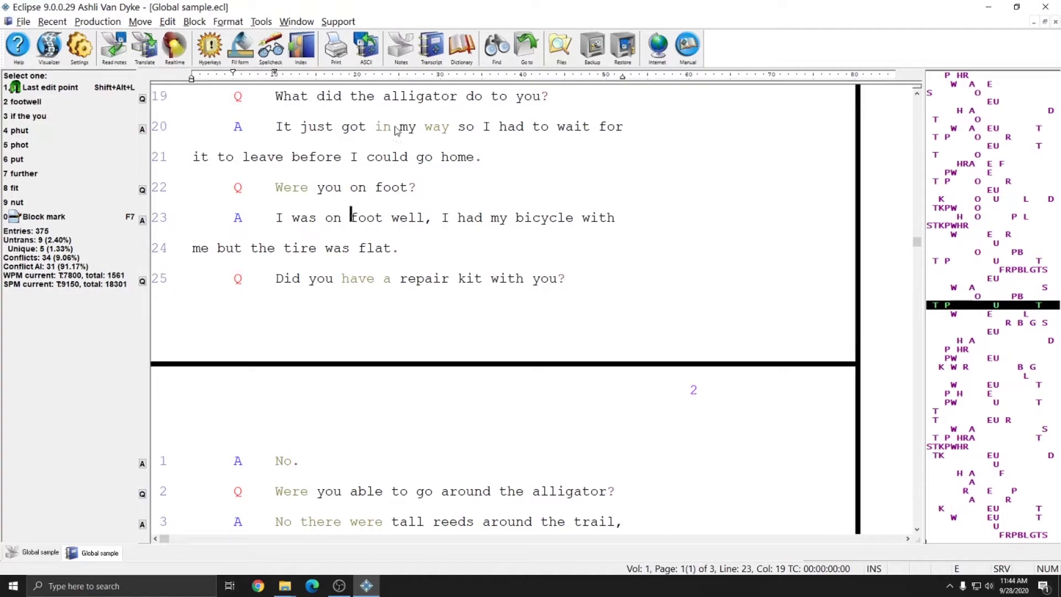
{"action": "left_click", "coordinate": [379, 190]}
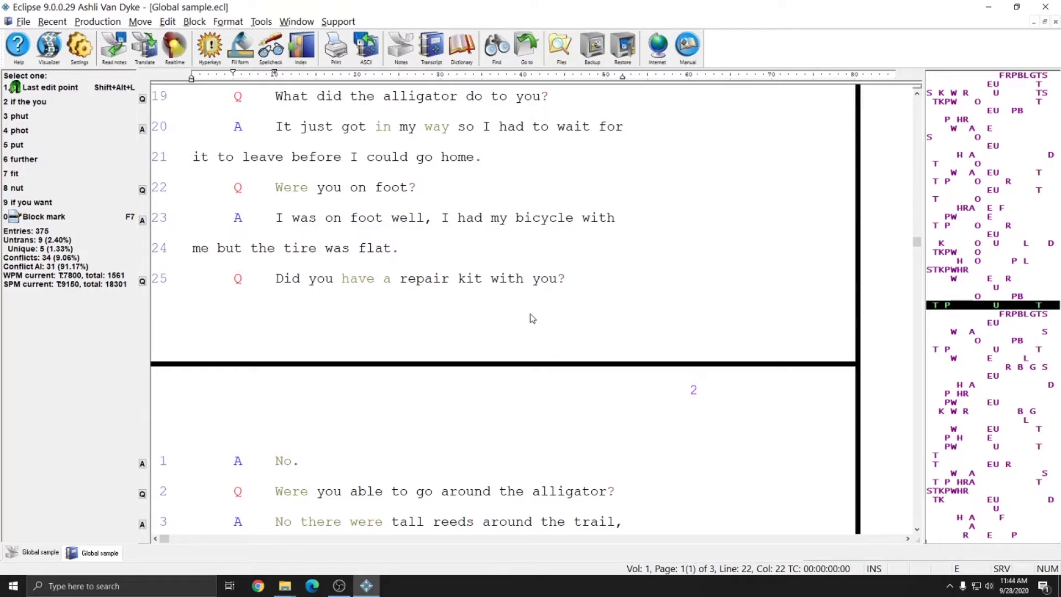
Examine the strokes from TKABG through "enclean" on page 2, line 10, to see where the untranslated word ends
{"action": "scroll", "coordinate": [529, 314], "scroll_direction": "down", "scroll_amount": 2}
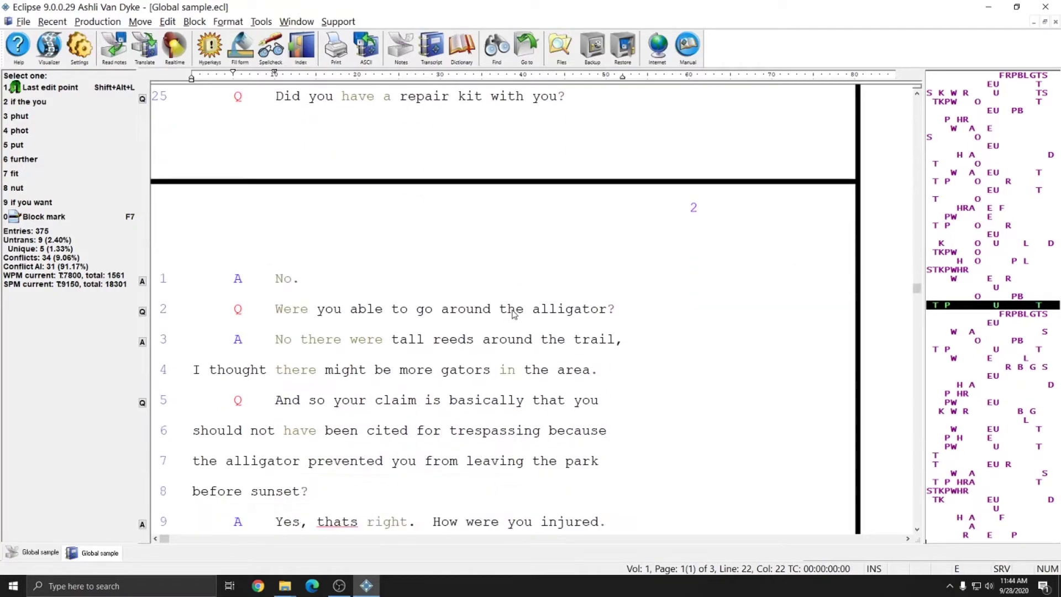
{"action": "scroll", "coordinate": [514, 314], "scroll_direction": "down", "scroll_amount": 3}
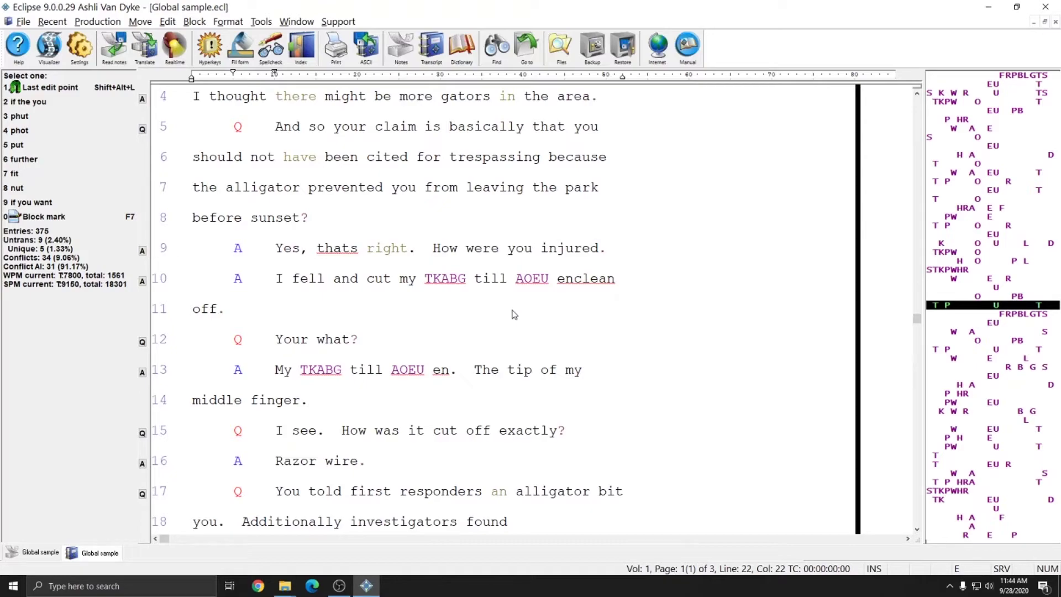
{"action": "left_click", "coordinate": [430, 282]}
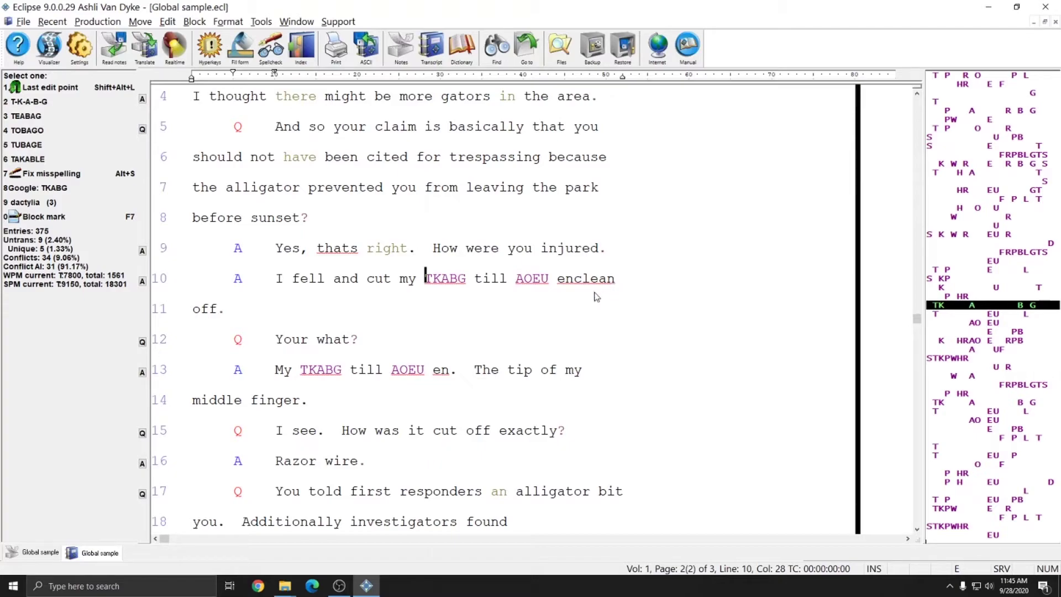
{"action": "left_click", "coordinate": [572, 282]}
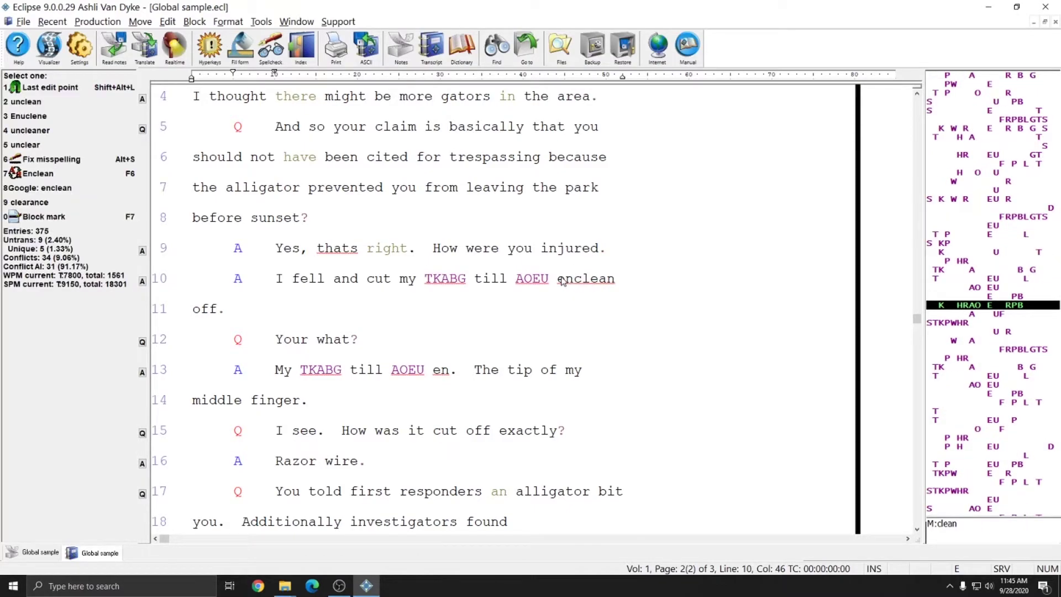
{"action": "left_click", "coordinate": [562, 283]}
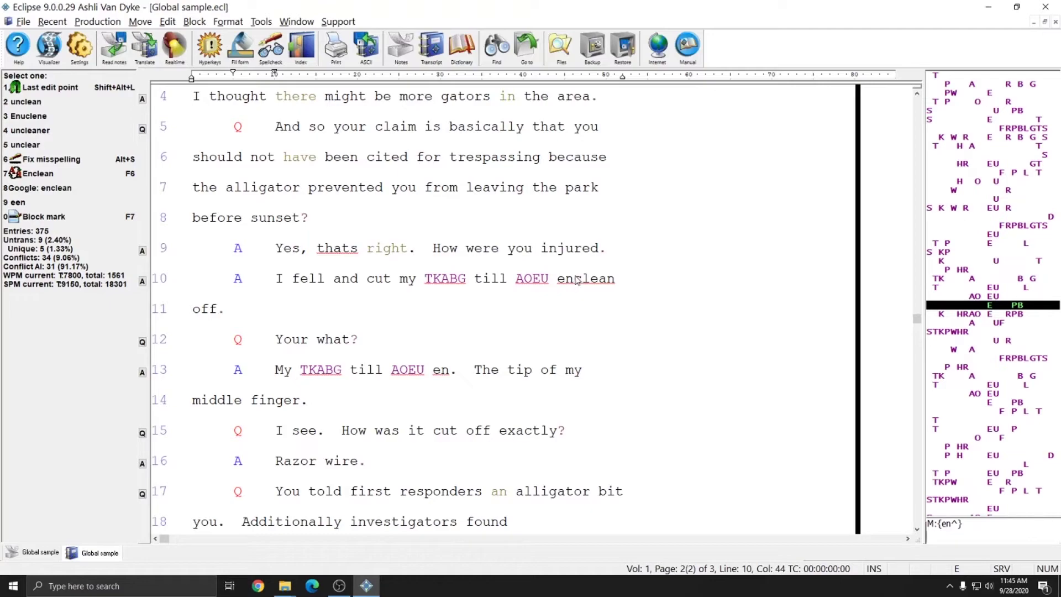
{"action": "left_click", "coordinate": [577, 285]}
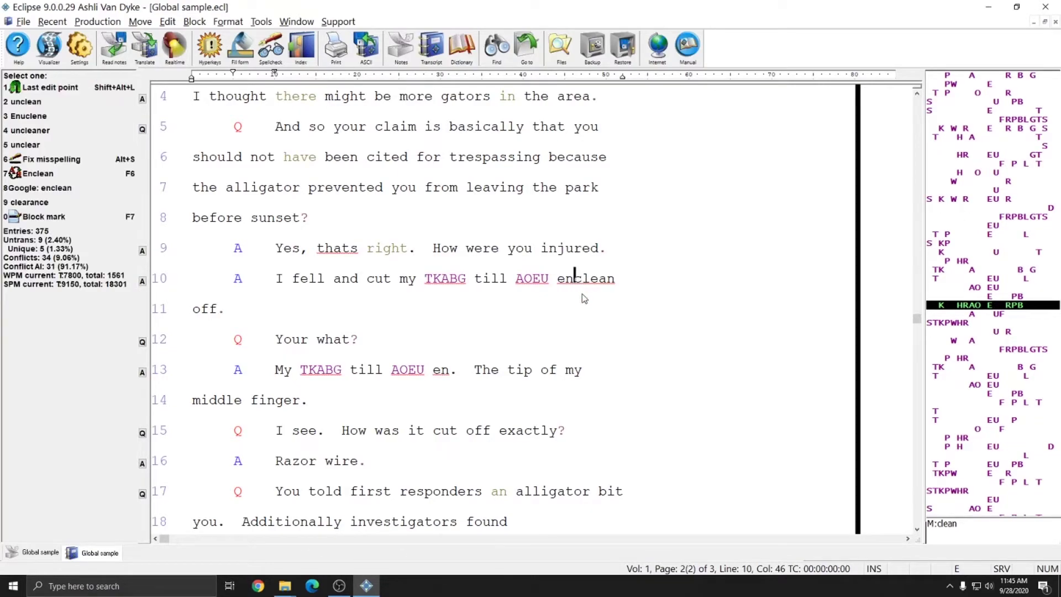
{"action": "left_click", "coordinate": [431, 282]}
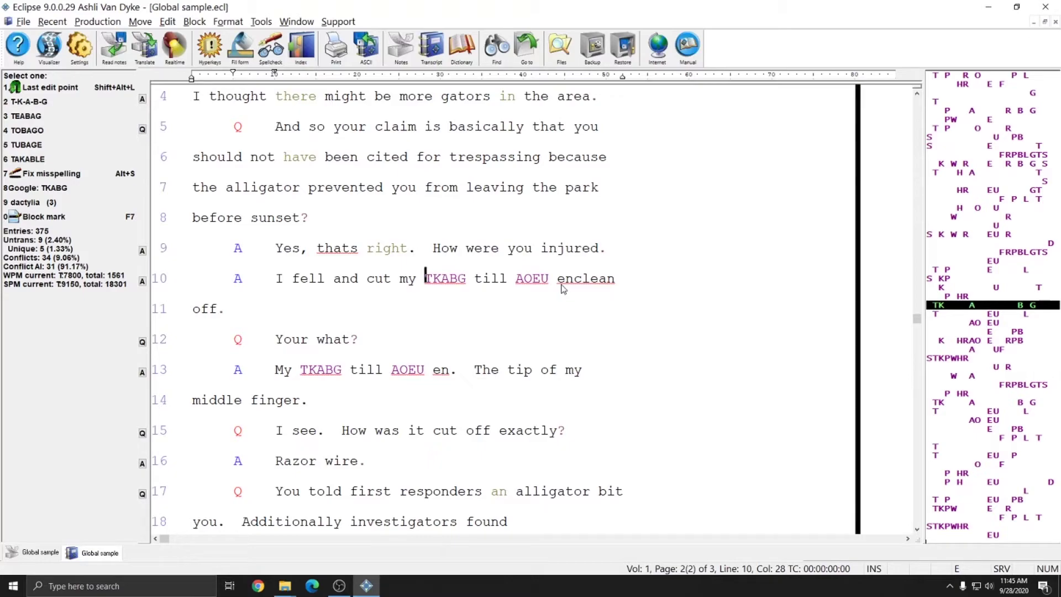
{"action": "key", "text": "ctrl+g"}
{"action": "key", "text": "Right"}
{"action": "key", "text": "Right"}
{"action": "key", "text": "Right"}
{"action": "key", "text": "Escape"}
{"action": "key", "text": "ctrl+h"}
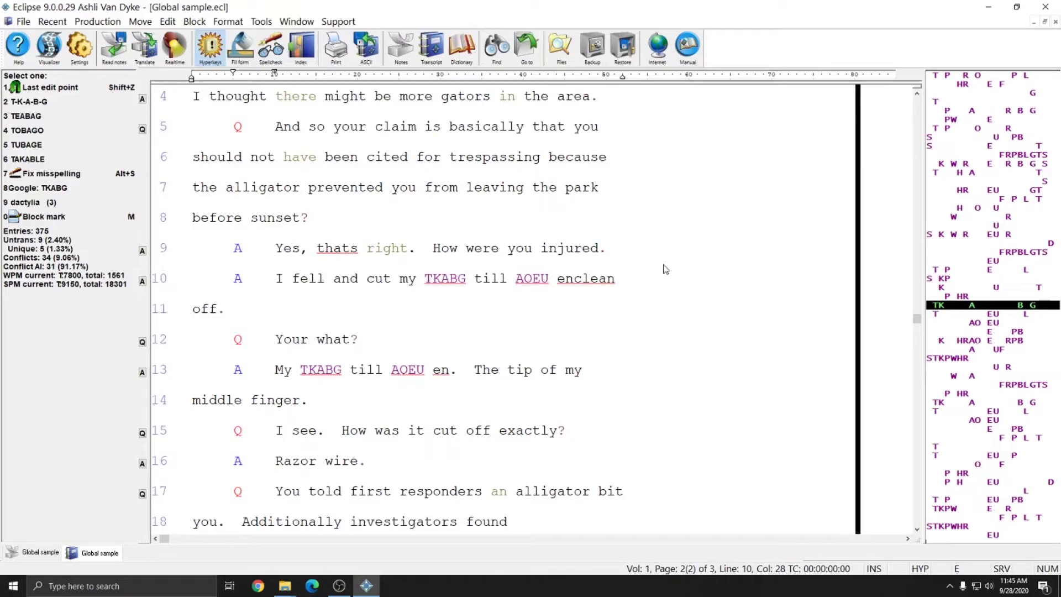
{"action": "key", "text": "ctrl+g"}
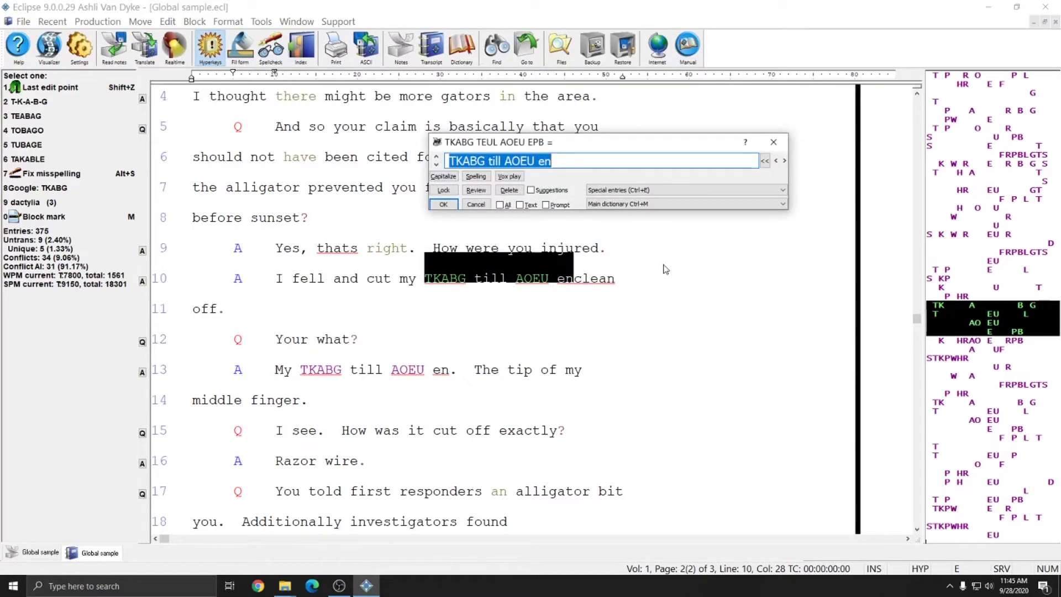
{"action": "key", "text": "Escape"}
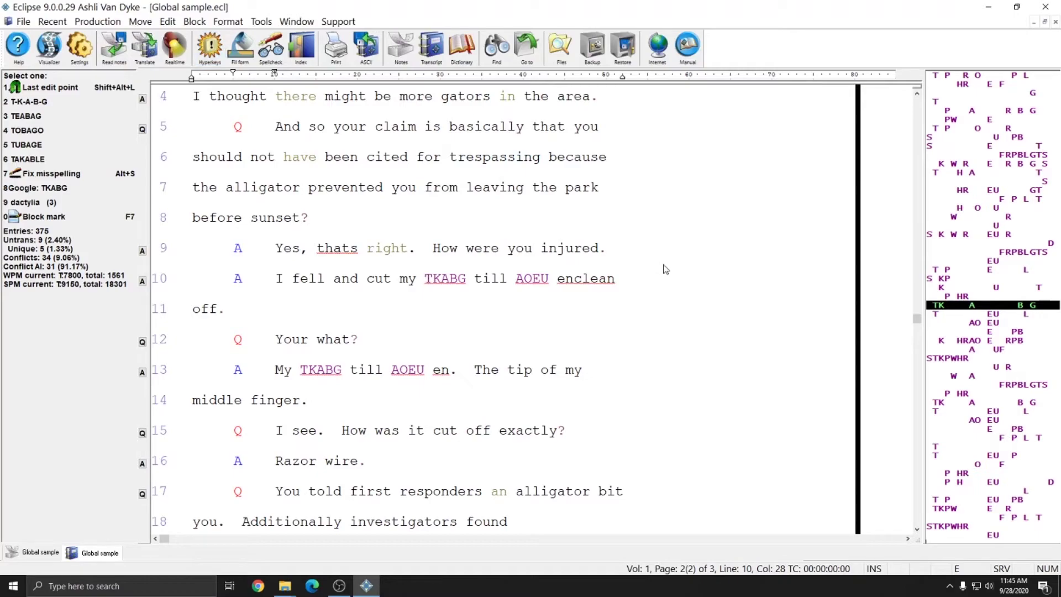
Start a global covering the four strokes TKABG TEUL AOEU EPB on page 2, line 10, and enter "dactylion" as the translation
{"action": "key", "text": "ctrl+g"}
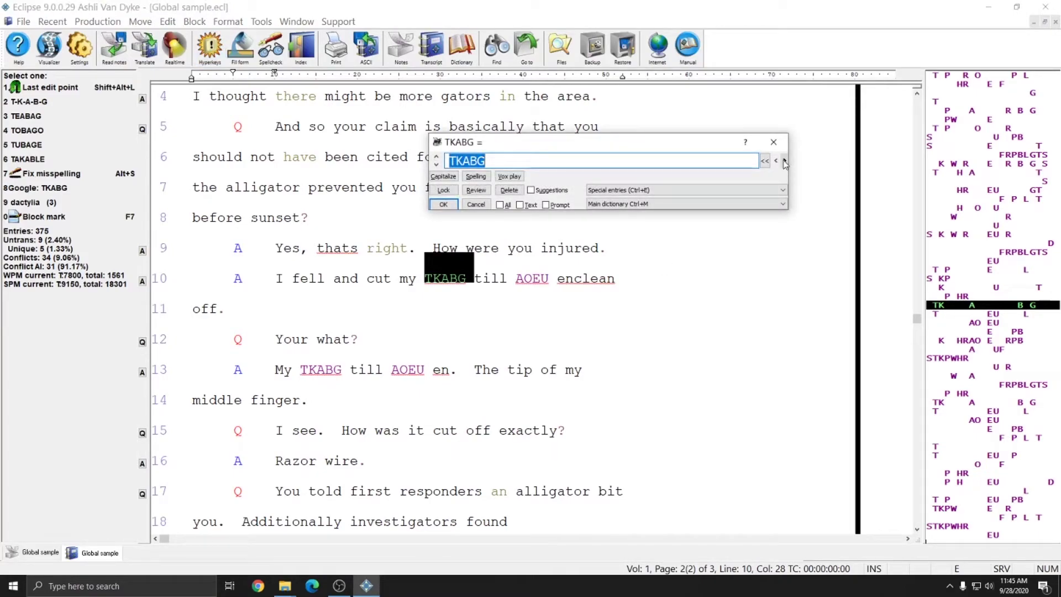
{"action": "left_click", "coordinate": [784, 161]}
{"action": "left_click", "coordinate": [784, 161]}
{"action": "left_click", "coordinate": [784, 161]}
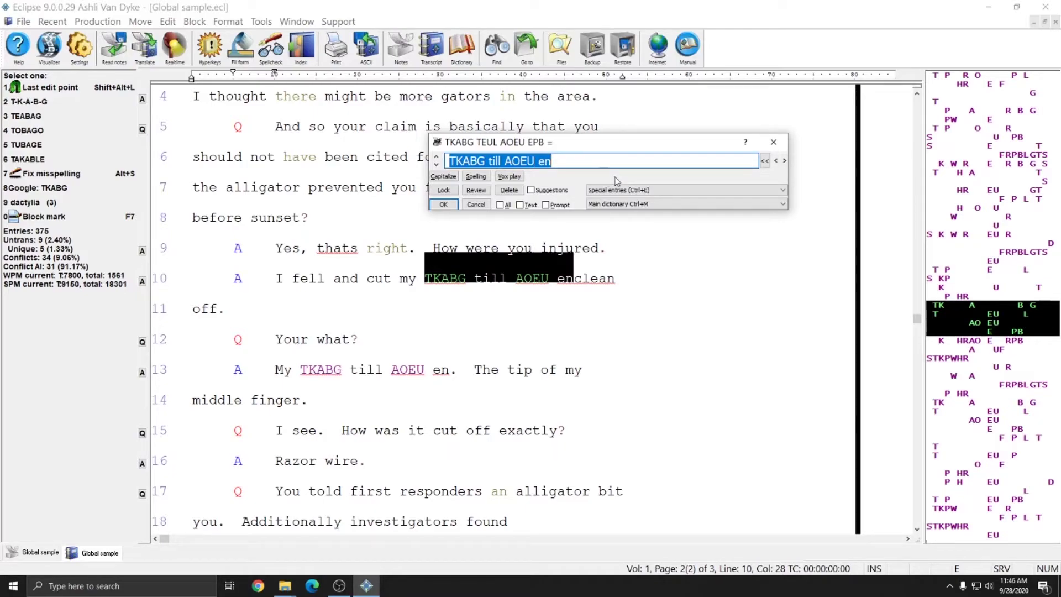
{"action": "type", "text": "dactylion"}
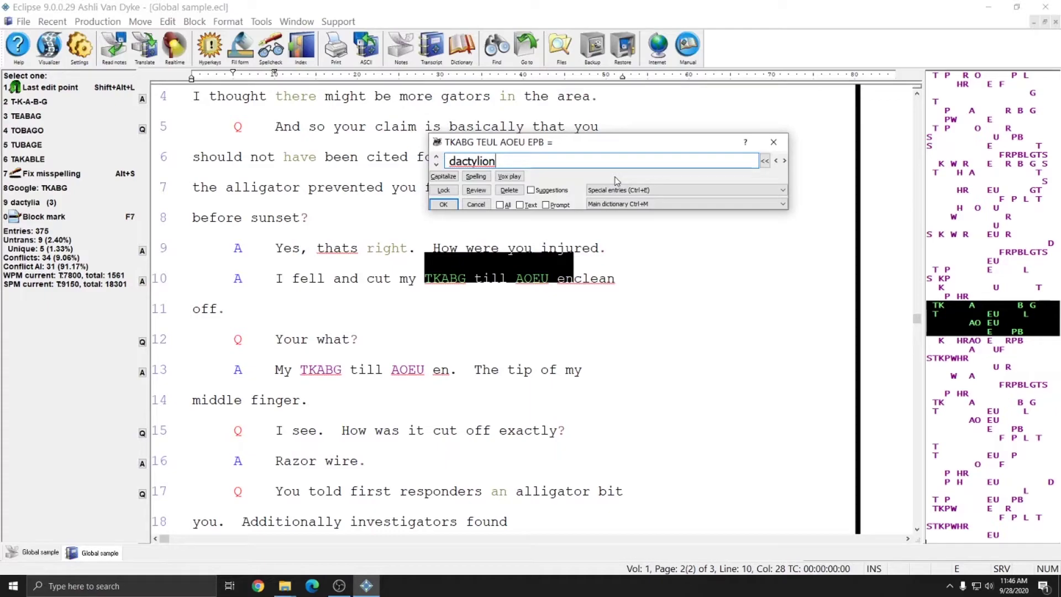
Save the "dactylion" global in the Medical dictionary by browsing for Medical.dix as its destination
{"action": "left_click", "coordinate": [655, 204]}
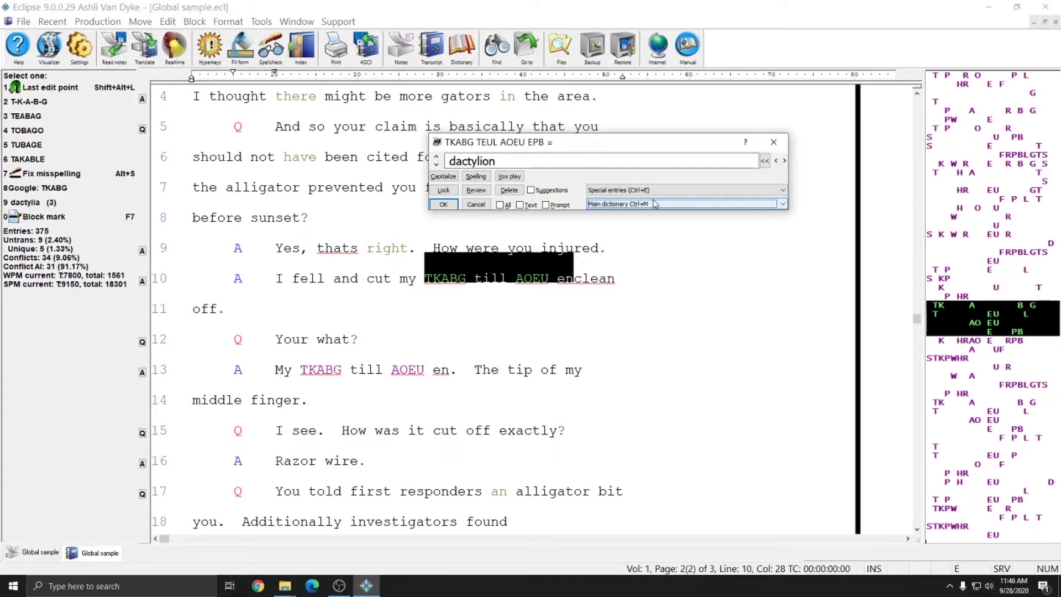
{"action": "left_click", "coordinate": [655, 204]}
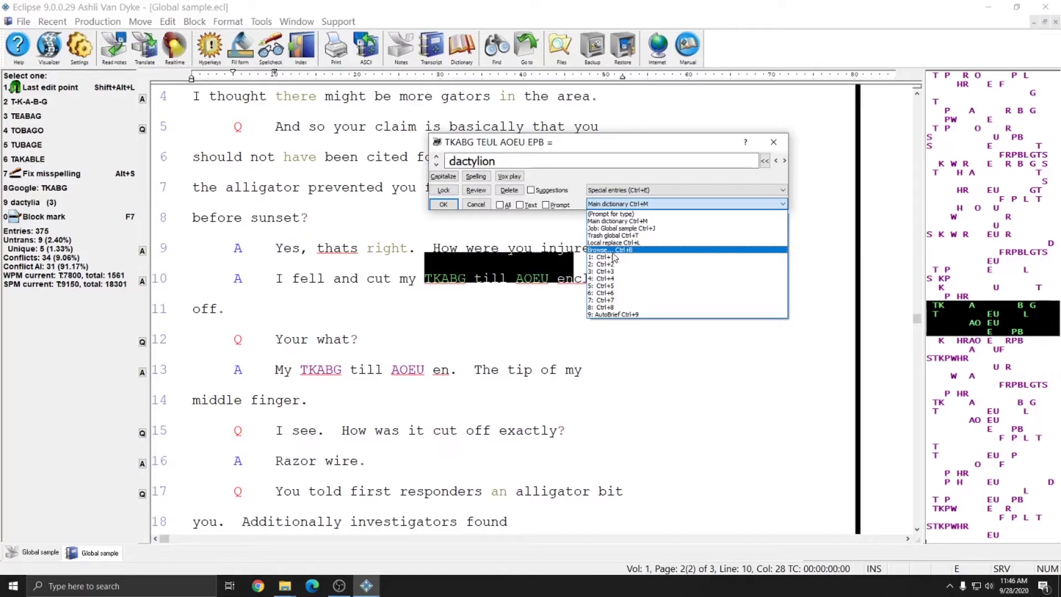
{"action": "left_click", "coordinate": [599, 162]}
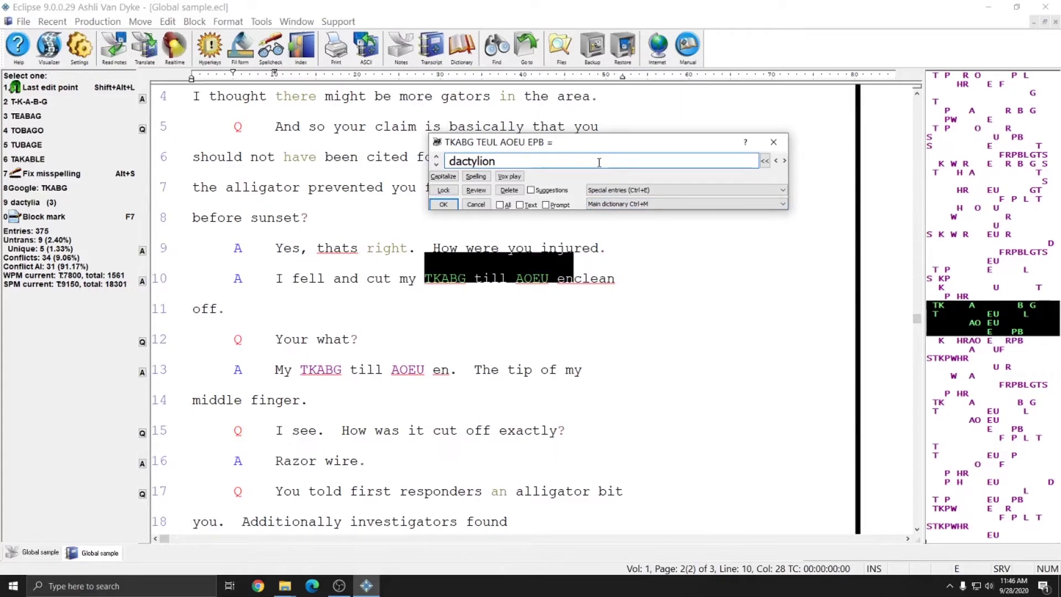
{"action": "key", "text": "Return"}
{"action": "scroll", "coordinate": [497, 290], "scroll_direction": "down", "scroll_amount": 1}
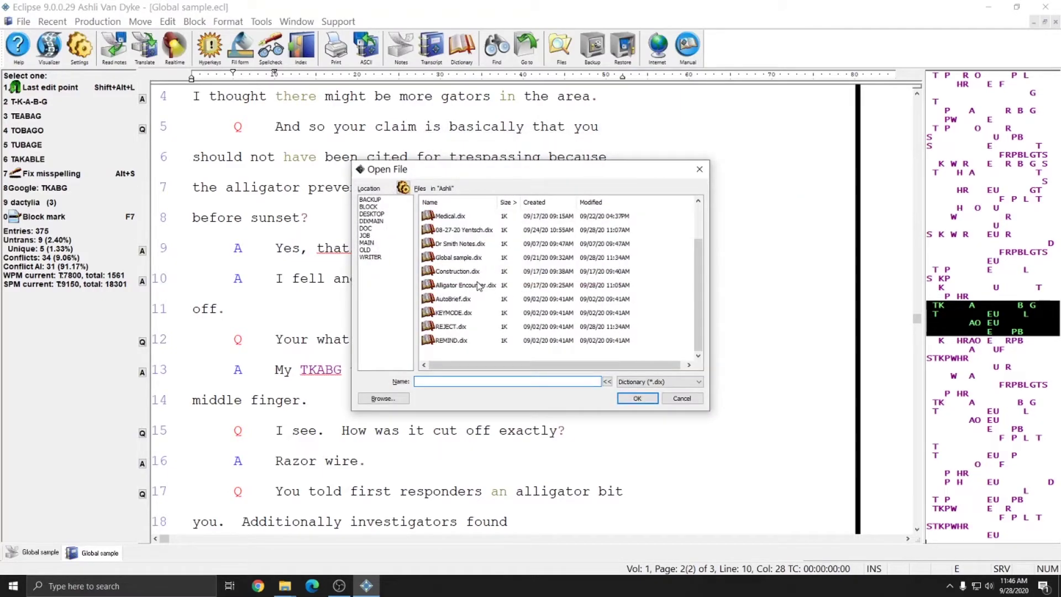
{"action": "scroll", "coordinate": [475, 339], "scroll_direction": "up", "scroll_amount": 1}
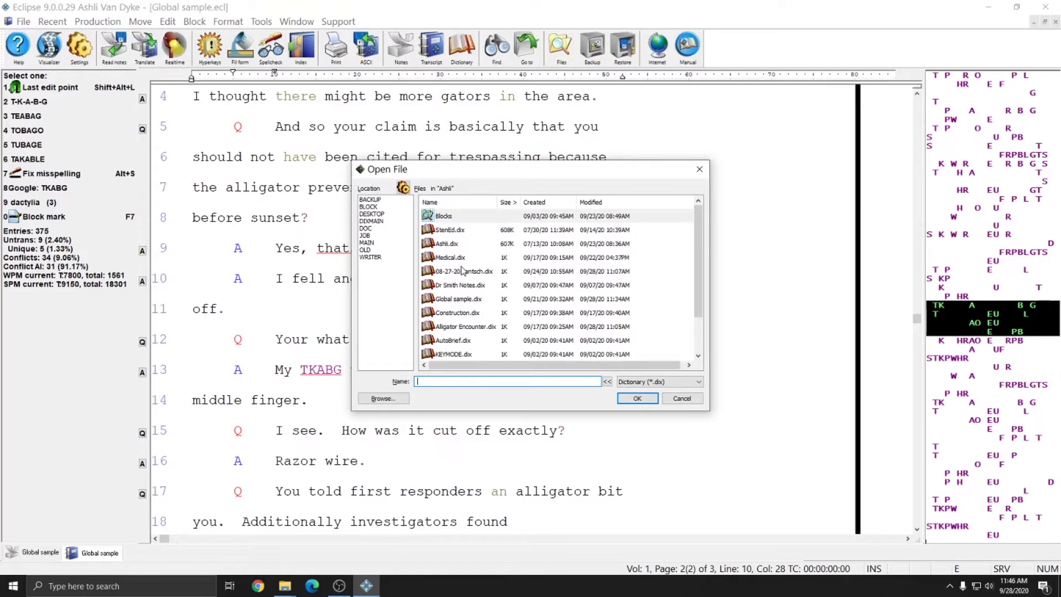
{"action": "double_click", "coordinate": [450, 258]}
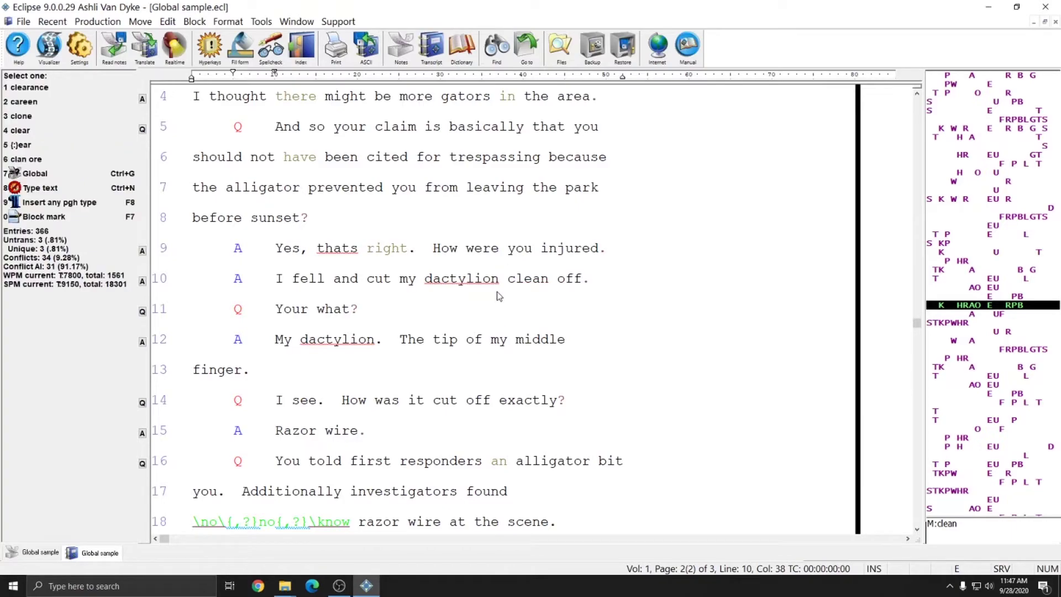
Open the Medical dictionary to check its new "dactylion" entry, and return to the transcript
{"action": "left_click", "coordinate": [429, 282]}
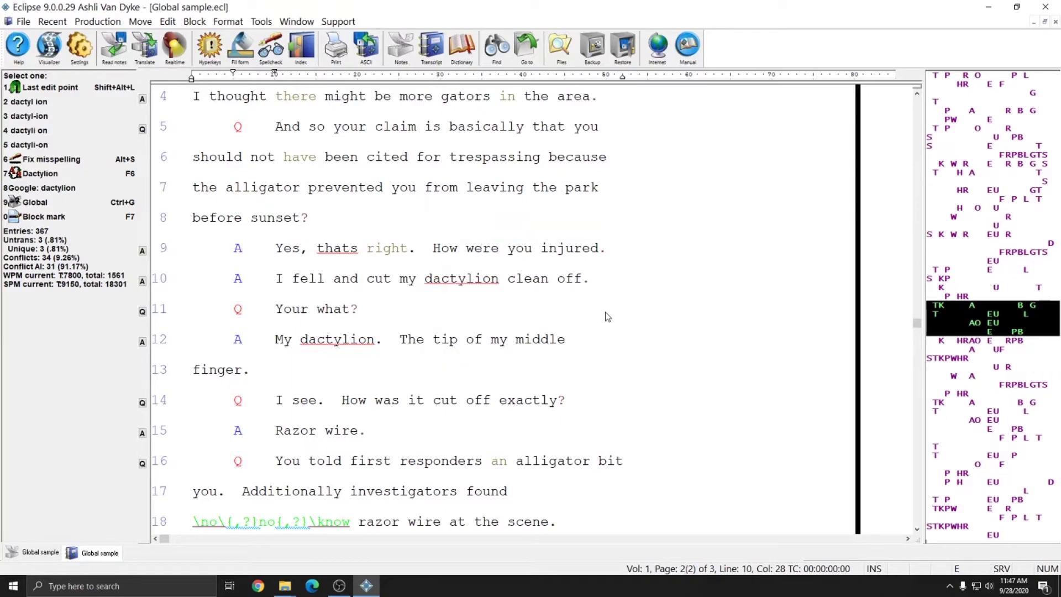
{"action": "left_click", "coordinate": [460, 53]}
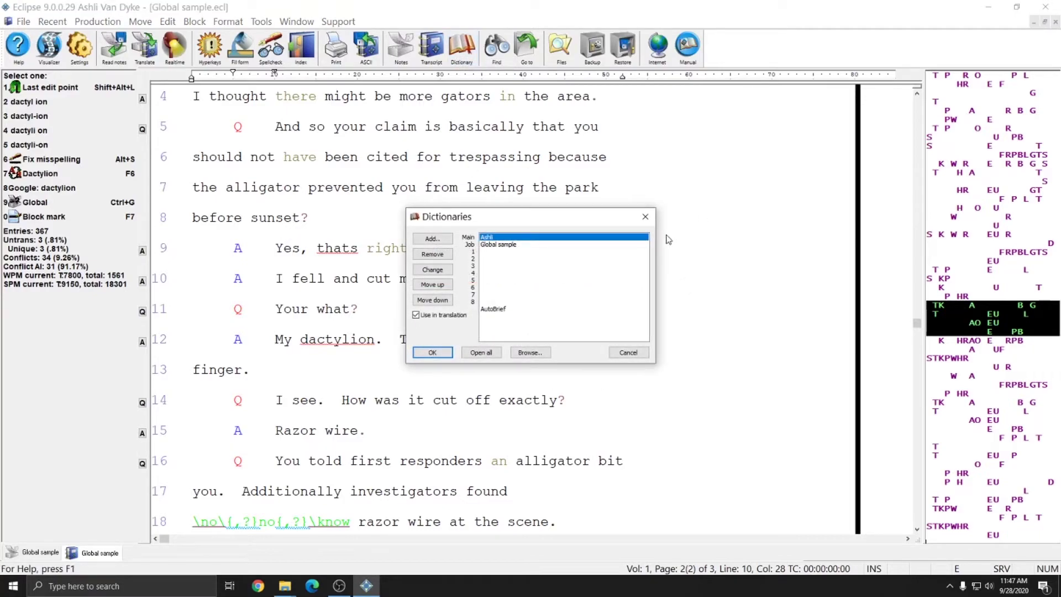
{"action": "left_click", "coordinate": [645, 221]}
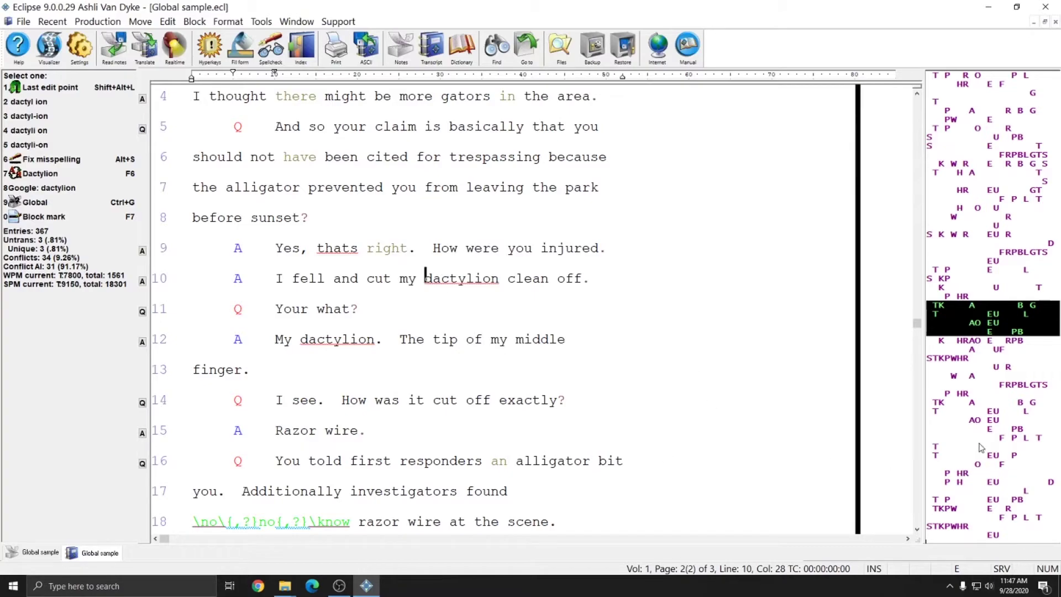
{"action": "left_click", "coordinate": [461, 47]}
{"action": "left_click", "coordinate": [529, 354]}
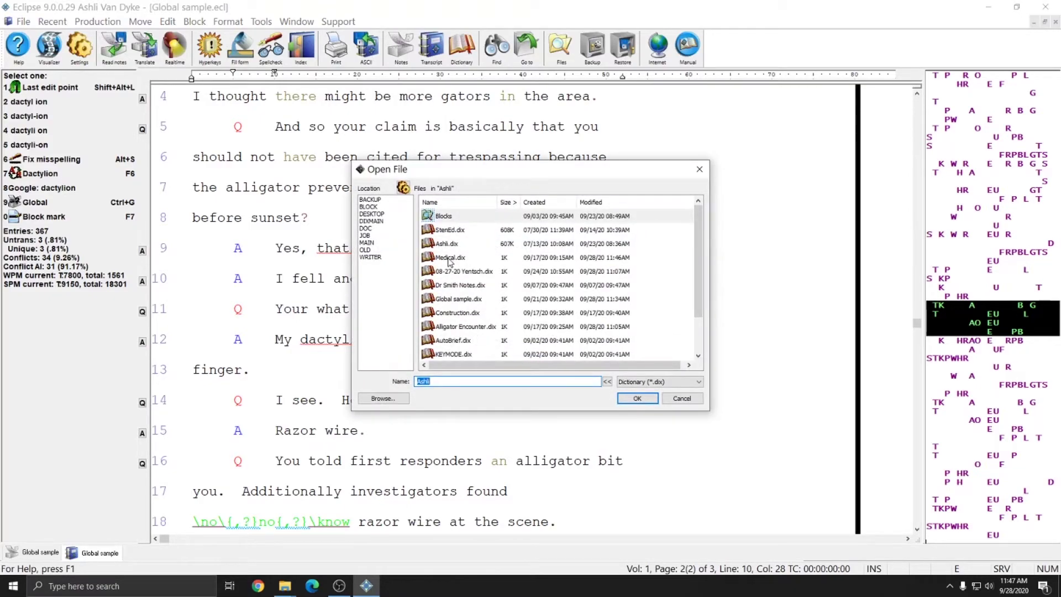
{"action": "double_click", "coordinate": [449, 260]}
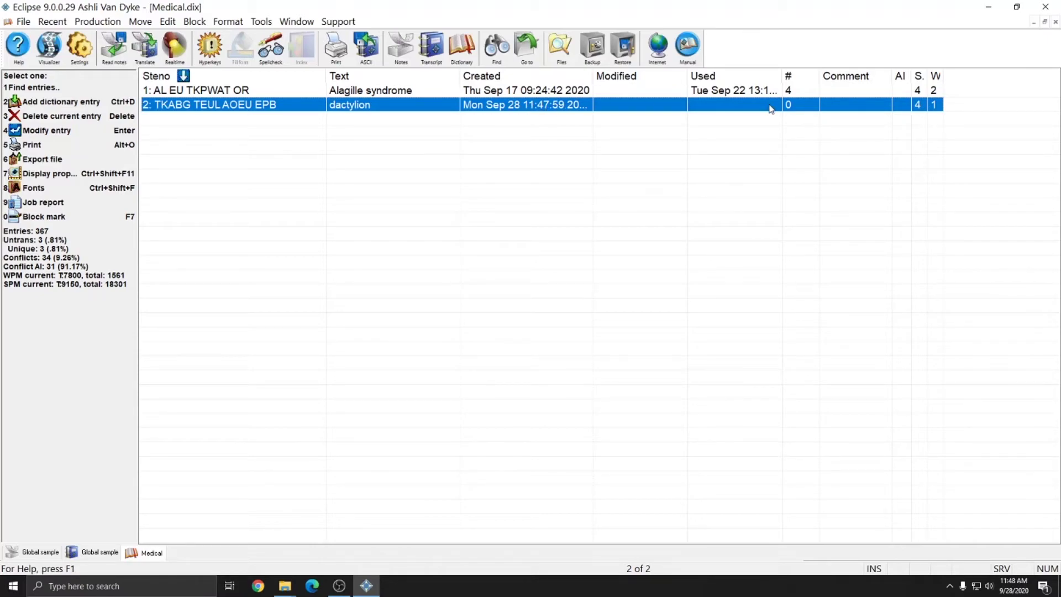
{"action": "key", "text": "Escape"}
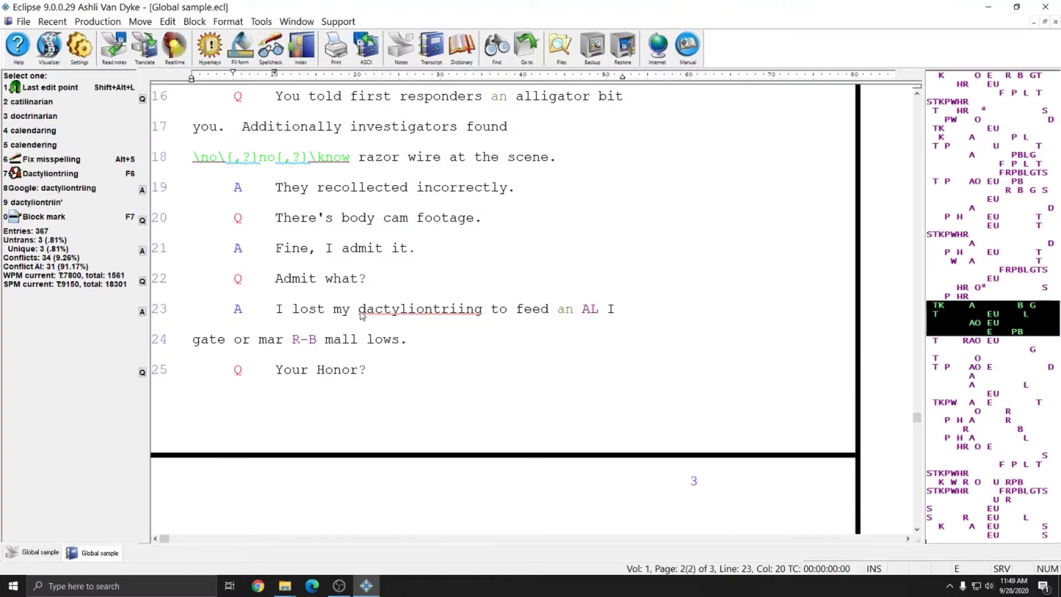
Replace "dactyliontriing" on page 2, line 23 with "dactylion trying" as a local replacement
{"action": "double_click", "coordinate": [456, 311]}
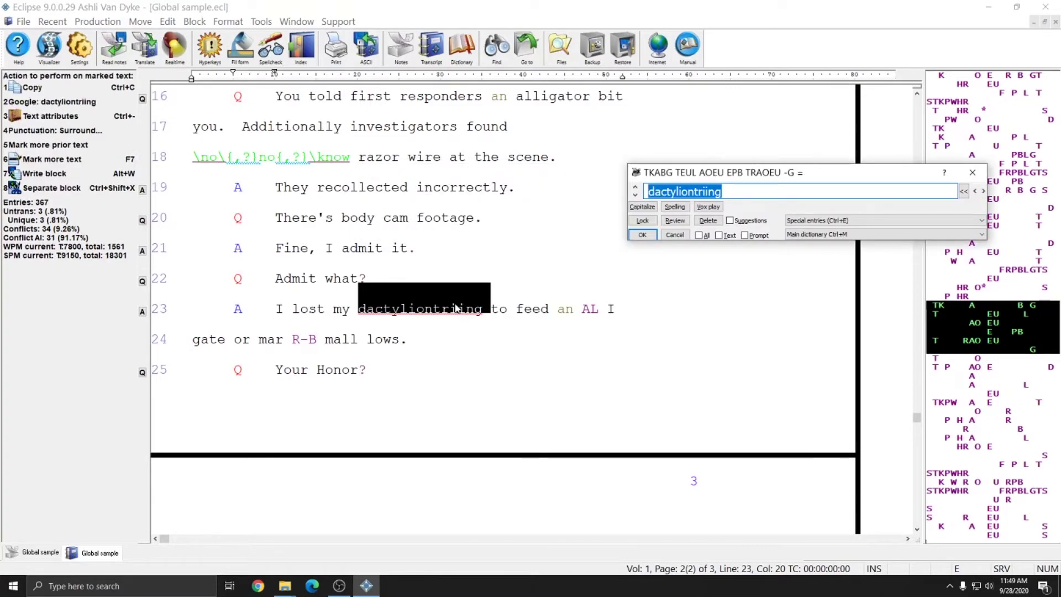
{"action": "type", "text": "dactylion"}
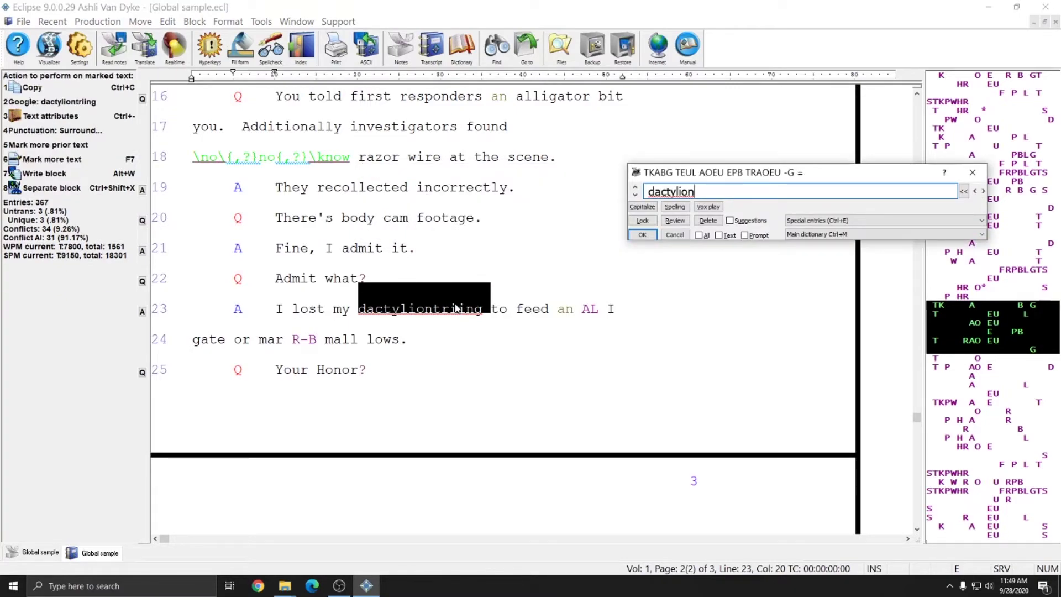
{"action": "type", "text": " trying"}
{"action": "key", "text": "Return"}
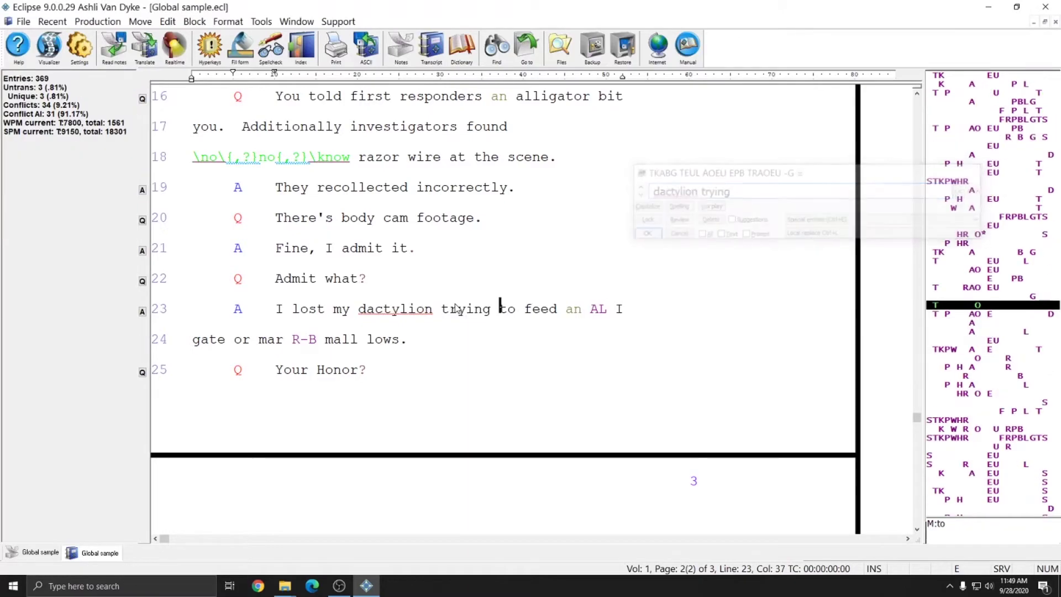
{"action": "left_click", "coordinate": [361, 309]}
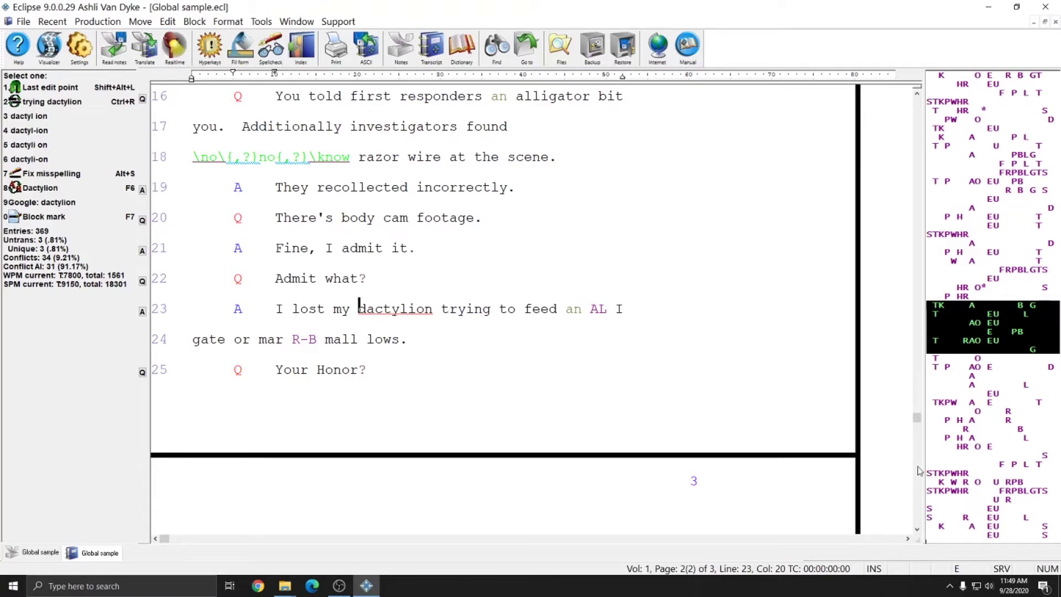
Globally define AL EU TKPWAET OR from page 2, line 23 as "alligator" in the main dictionary
{"action": "left_click", "coordinate": [590, 309]}
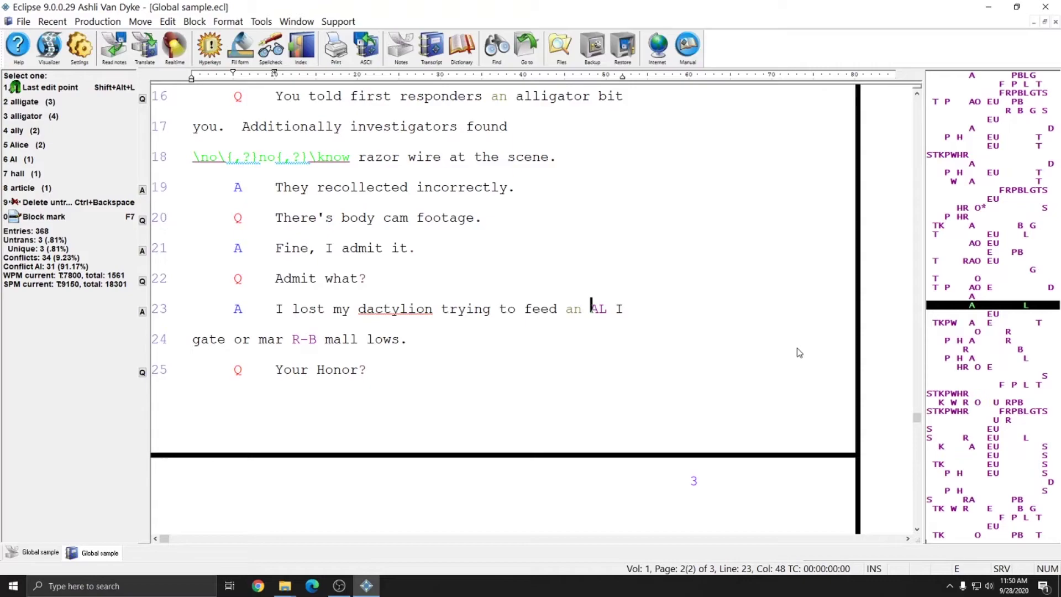
{"action": "key", "text": "ctrl+g"}
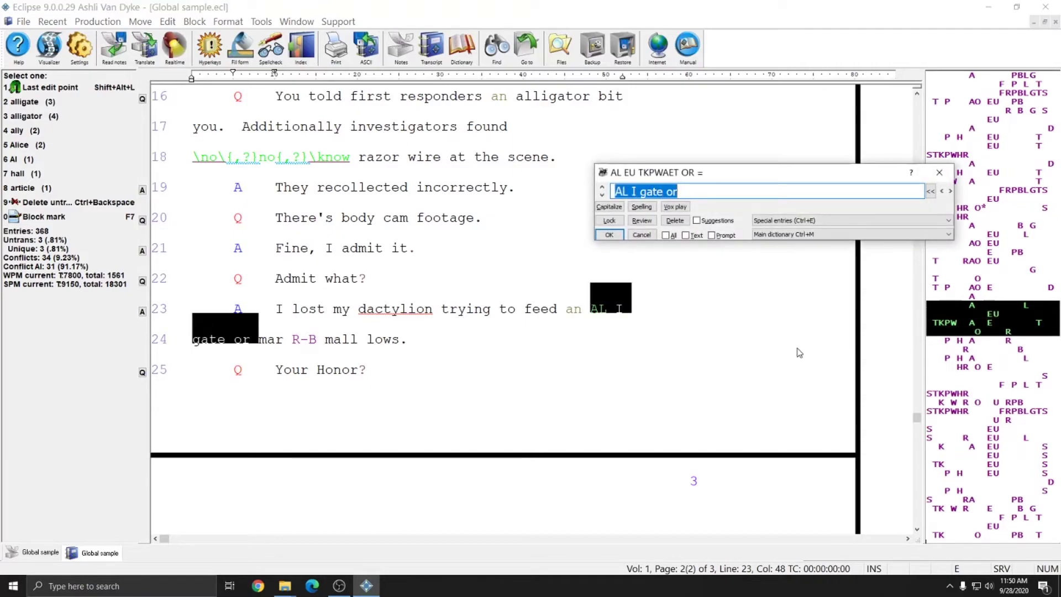
{"action": "type", "text": "alligator"}
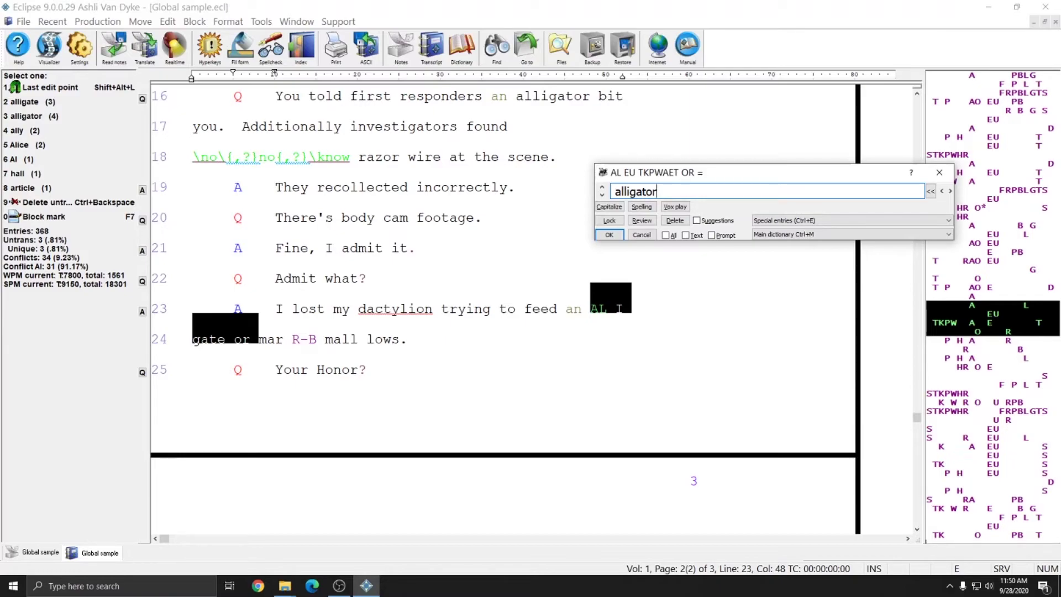
{"action": "key", "text": "Return"}
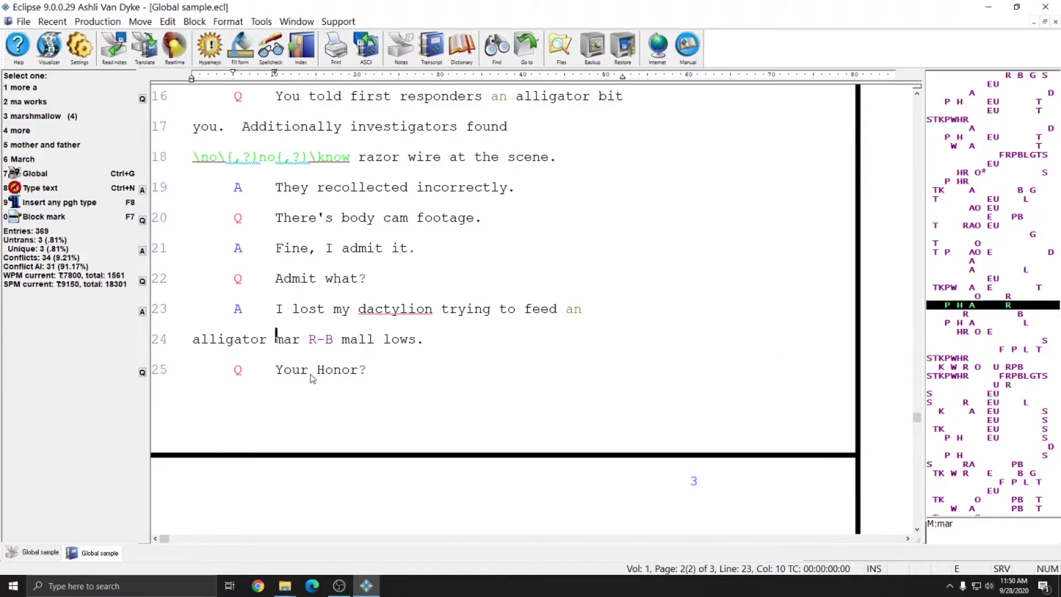
{"action": "key", "text": "Home"}
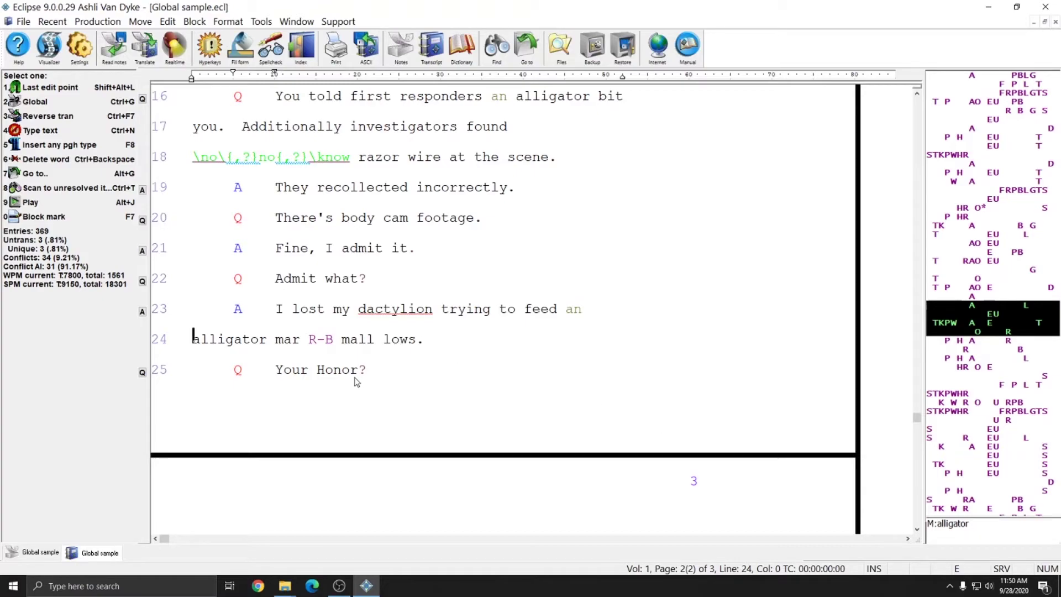
Globally define PHAR R-B PHAL HROE -S on page 2, line 24 as "marshmallows" in the main dictionary
{"action": "left_click", "coordinate": [280, 339]}
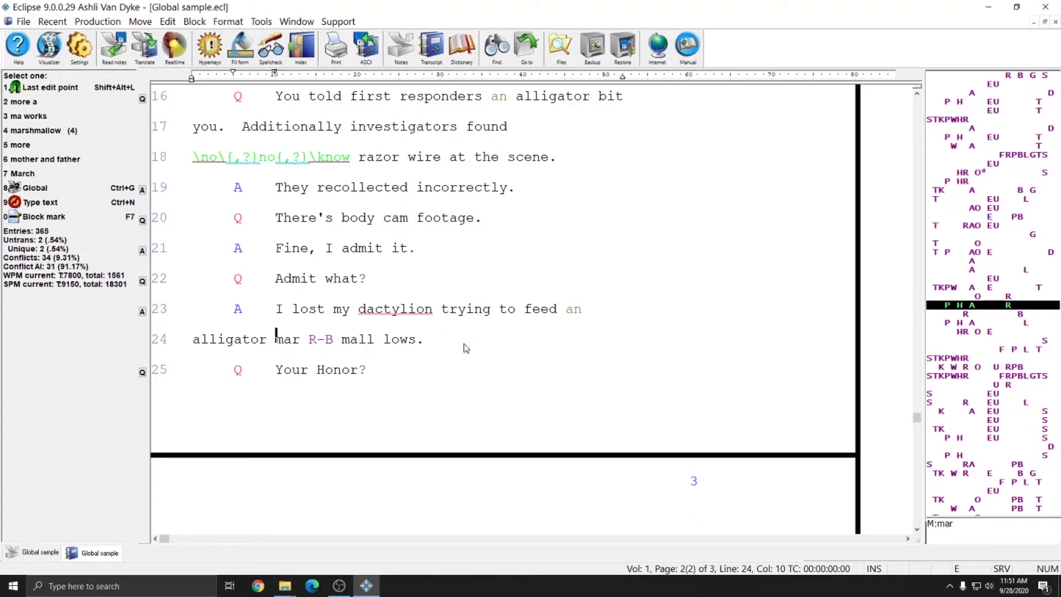
{"action": "key", "text": "ctrl+g"}
{"action": "key", "text": "Right"}
{"action": "key", "text": "Right"}
{"action": "key", "text": "Right"}
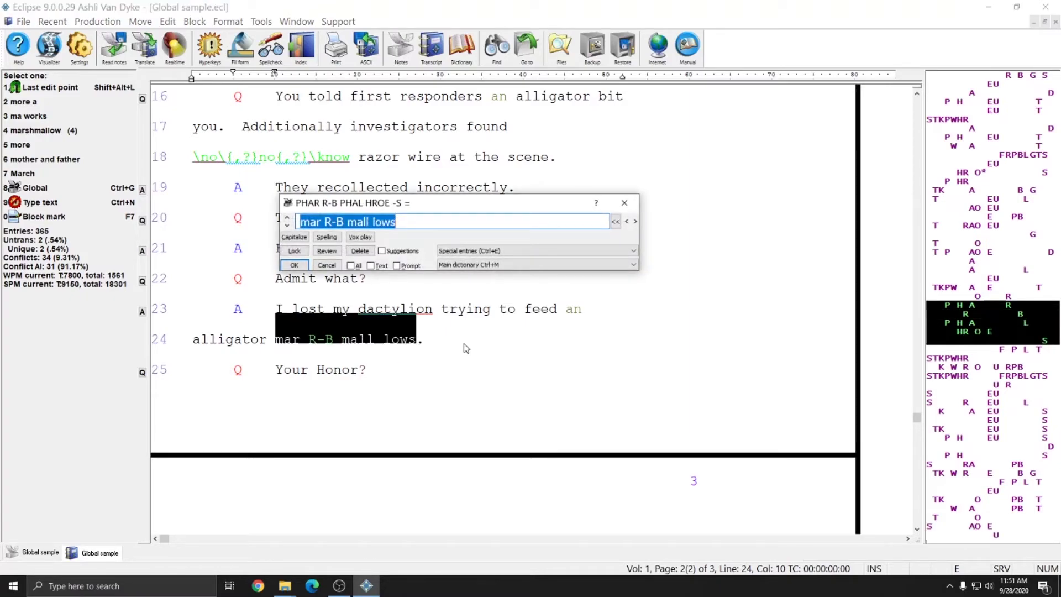
{"action": "type", "text": "marshmal"}
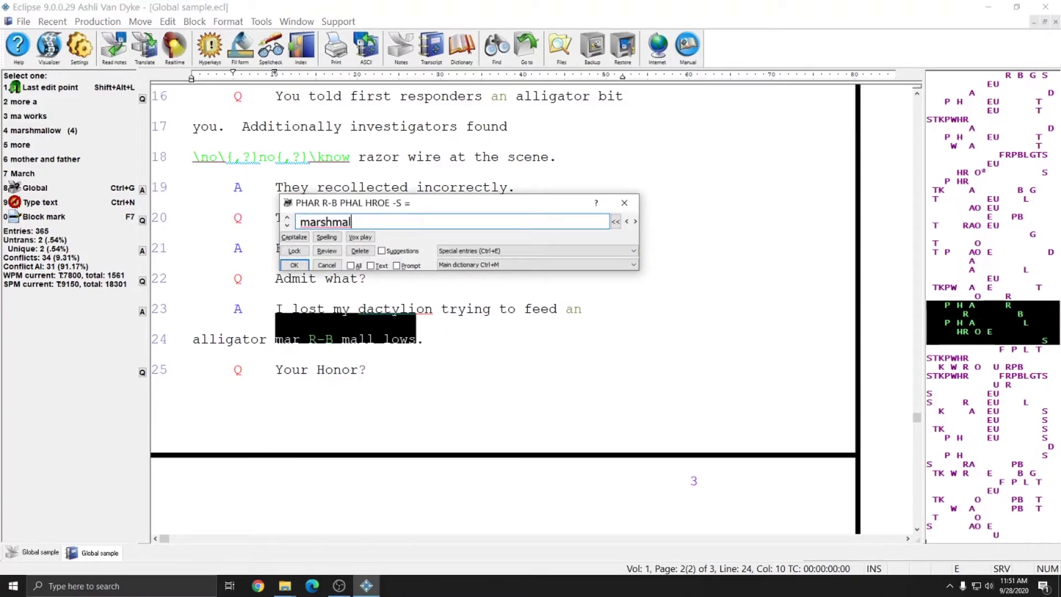
{"action": "type", "text": "lows"}
{"action": "key", "text": "Return"}
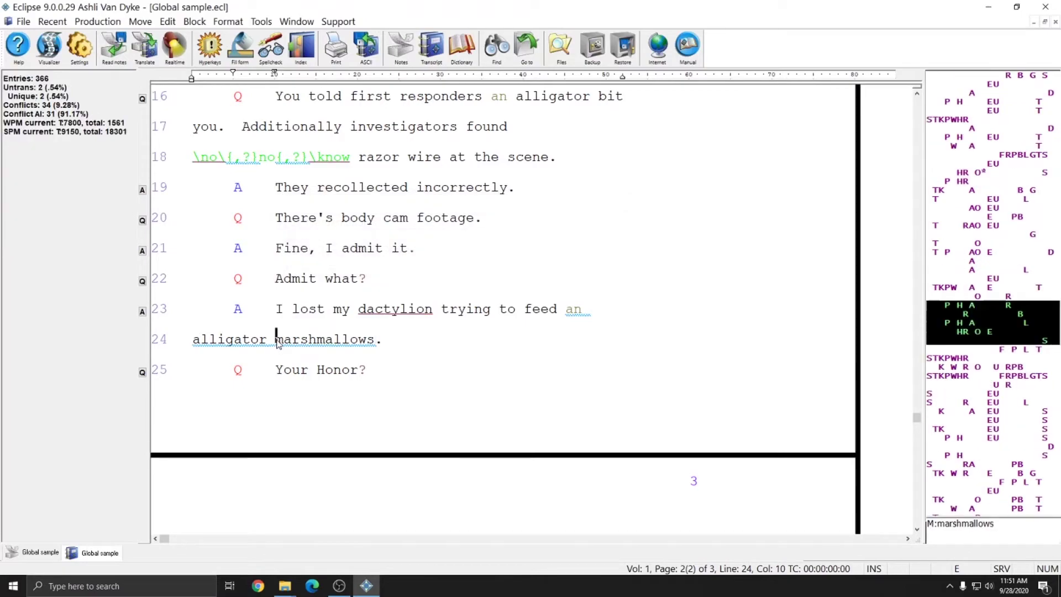
{"action": "left_click", "coordinate": [198, 340]}
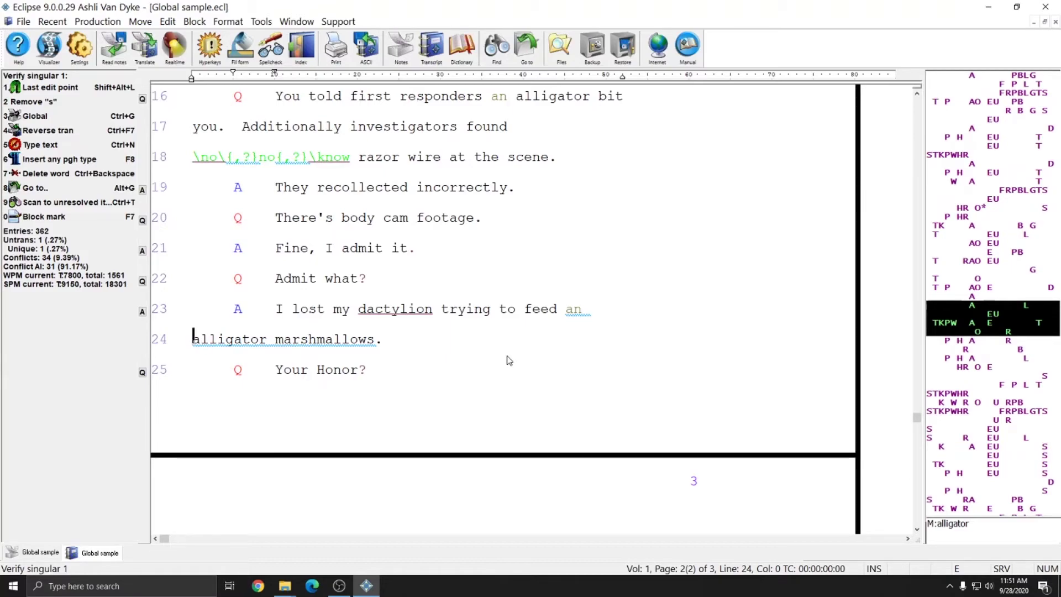
Find the next untranslate and globally define SRAPB TKWREBG on page 3, line 2 as the plaintiff's surname in the job dictionary
{"action": "key", "text": "ctrl+t"}
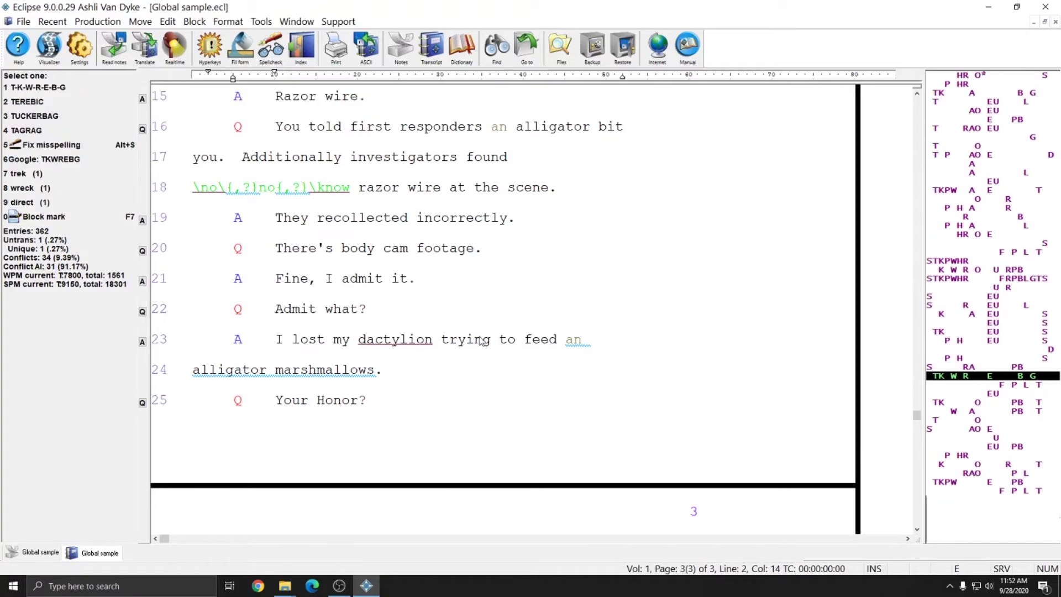
{"action": "key", "text": "ctrl+Left"}
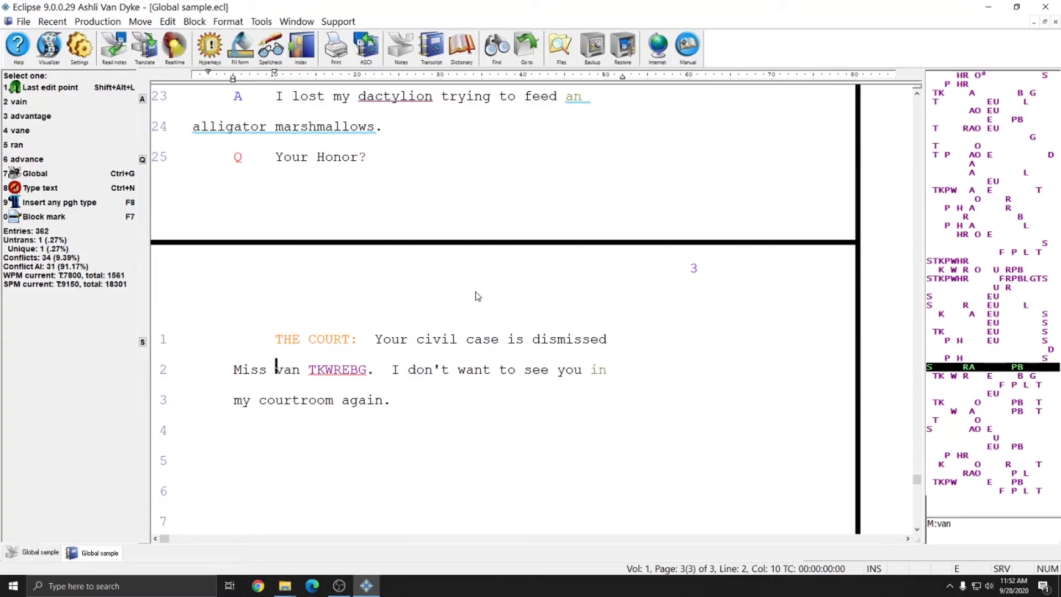
{"action": "key", "text": "ctrl+g"}
{"action": "type", "text": "Van Dyke"}
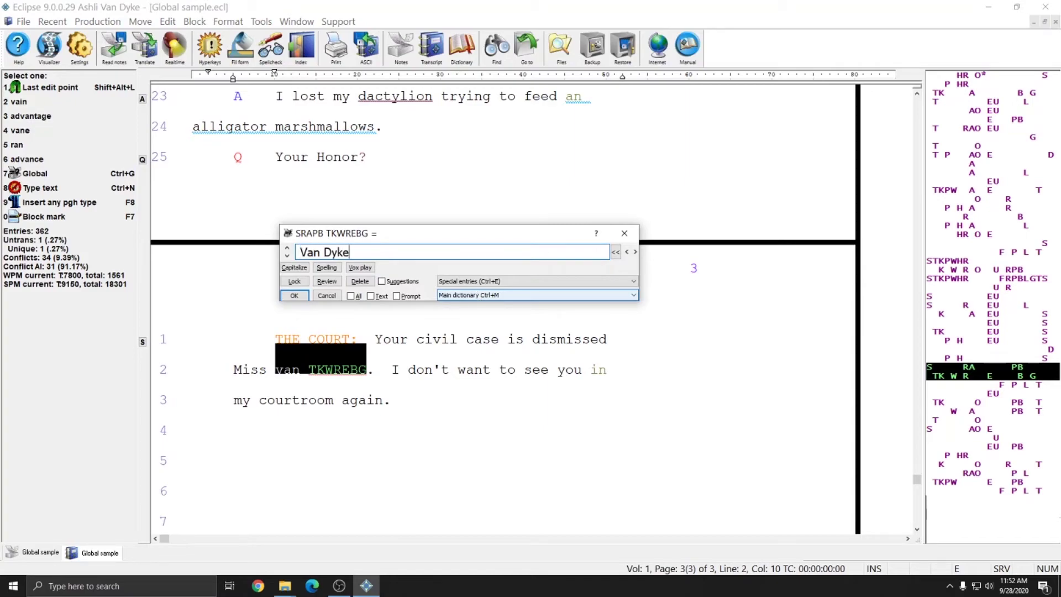
{"action": "key", "text": "Return"}
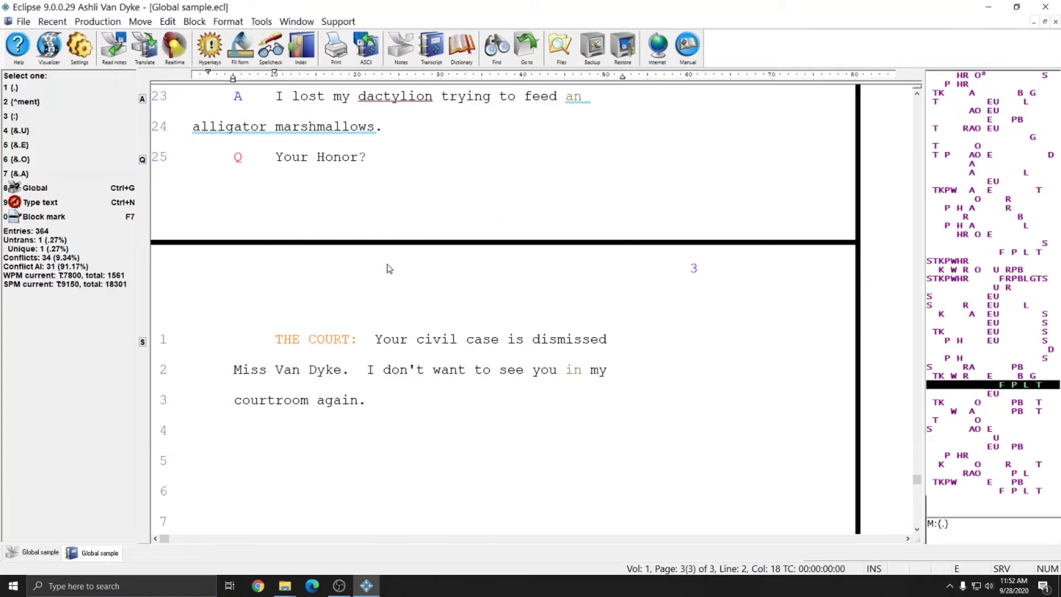
{"action": "left_click", "coordinate": [277, 376]}
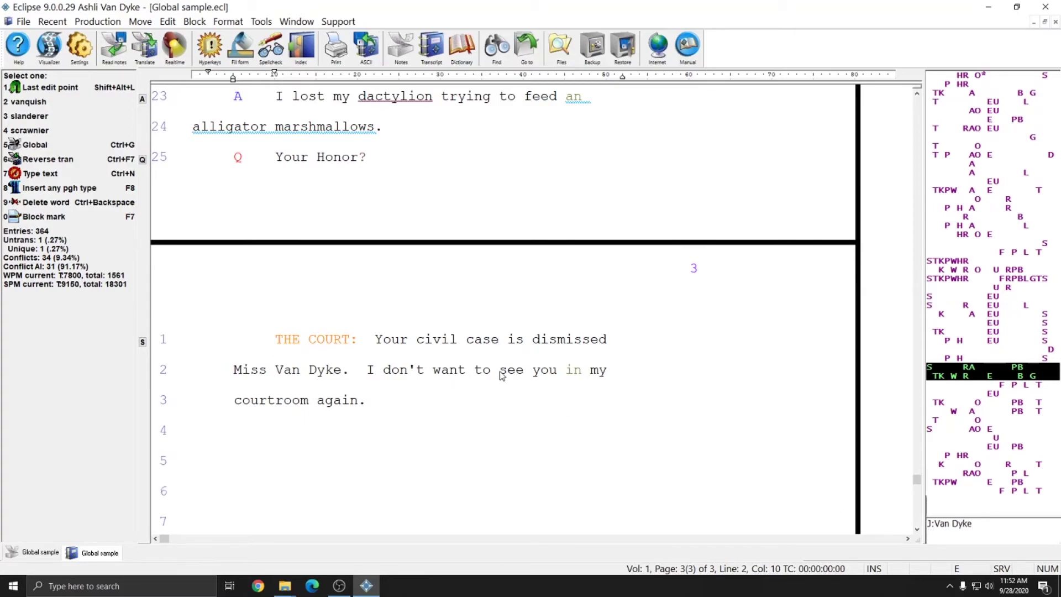
Open the Global sample job dictionary and review the name entries added during this job
{"action": "left_click", "coordinate": [463, 51]}
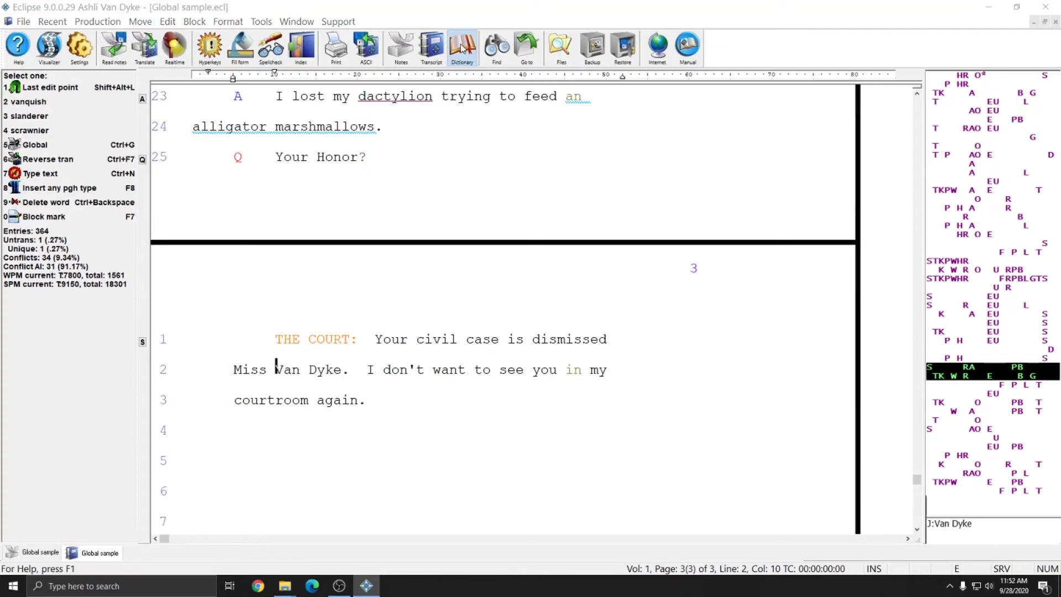
{"action": "double_click", "coordinate": [495, 246]}
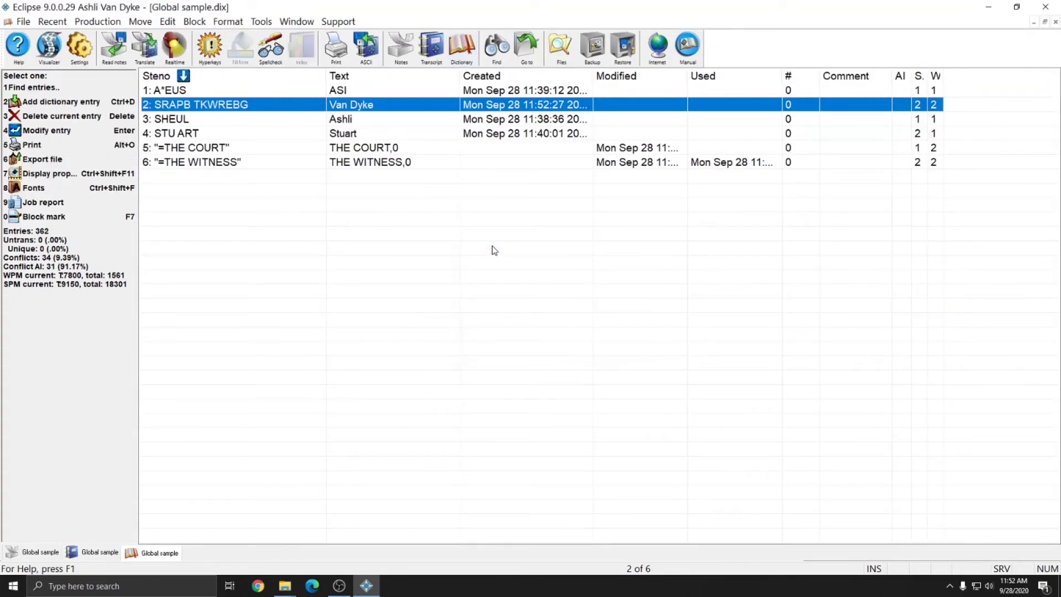
{"action": "left_click", "coordinate": [374, 92]}
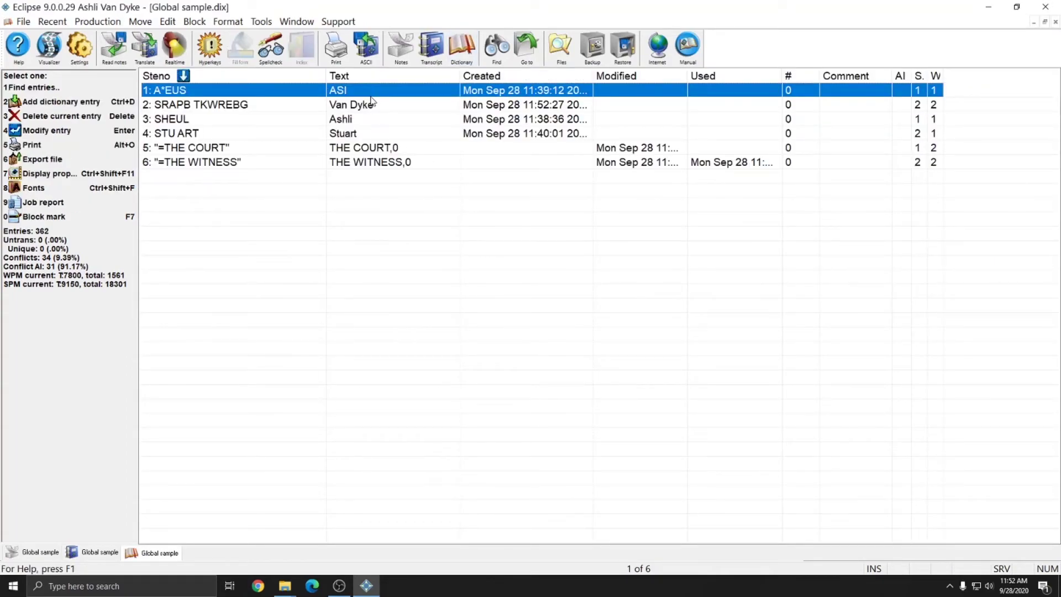
{"action": "left_click", "coordinate": [351, 138]}
{"action": "left_click", "coordinate": [349, 119]}
{"action": "left_click", "coordinate": [353, 106]}
{"action": "left_click", "coordinate": [354, 92]}
Open the main dictionary and review its most recently created entries, "marshmallows" and "alligator"
{"action": "left_click", "coordinate": [462, 50]}
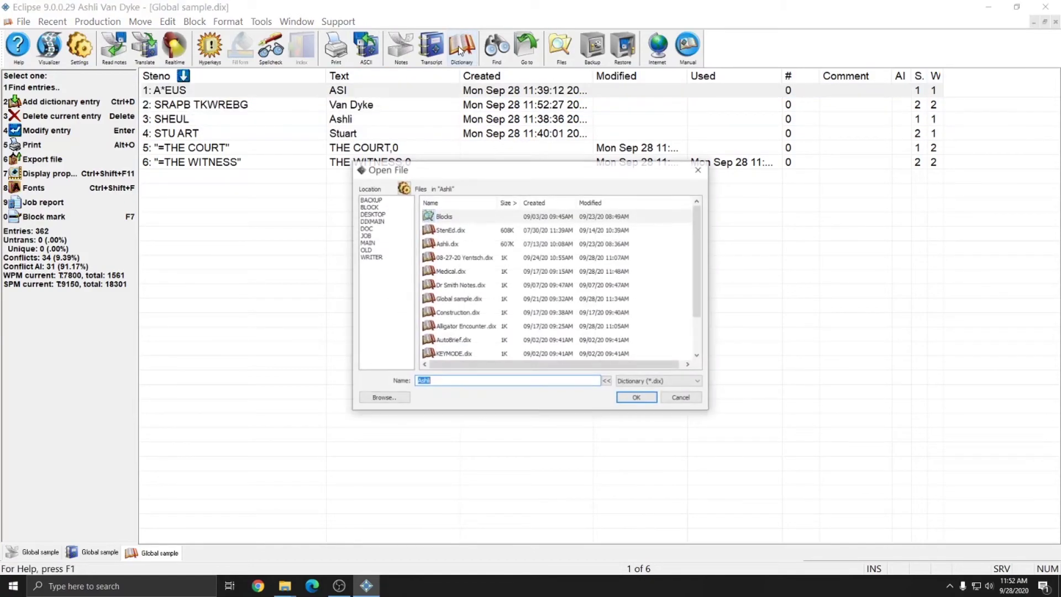
{"action": "left_click", "coordinate": [637, 398]}
{"action": "left_click", "coordinate": [506, 106]}
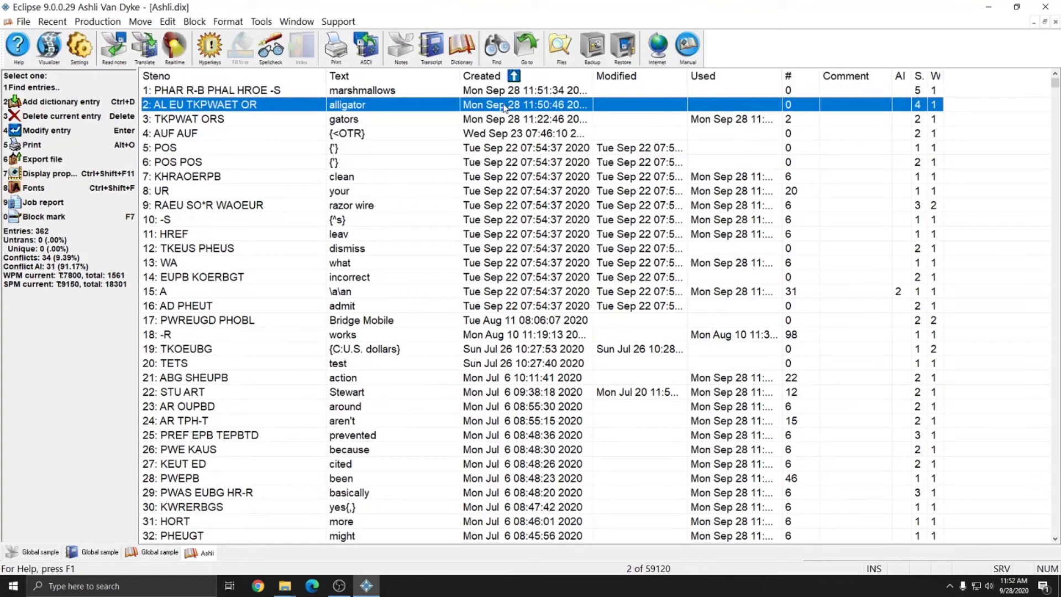
{"action": "left_click", "coordinate": [495, 92]}
{"action": "left_click", "coordinate": [484, 109]}
{"action": "left_click", "coordinate": [485, 93]}
{"action": "left_click", "coordinate": [486, 109]}
{"action": "left_click", "coordinate": [485, 94]}
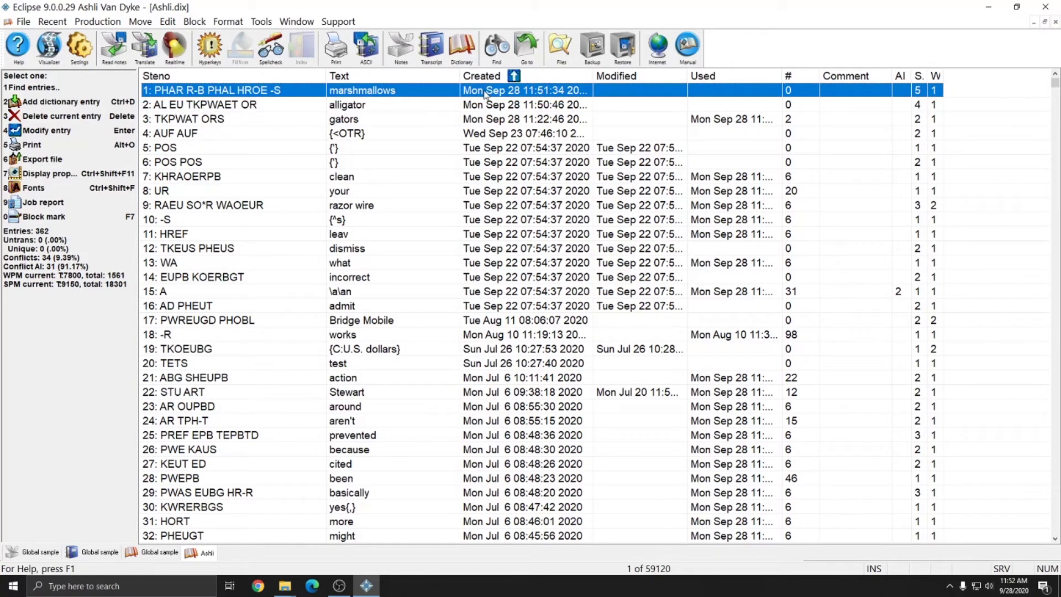